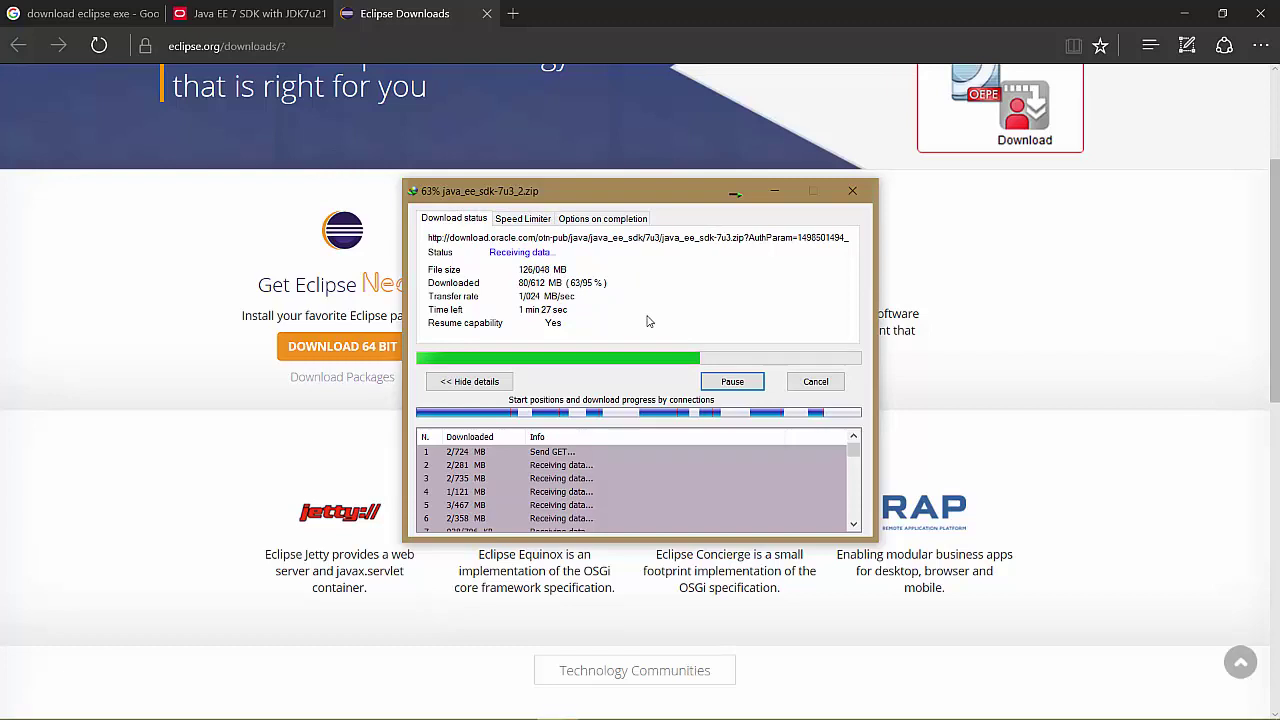
# - Minimize the SDK download progress window and highlight the Get Eclipse Neon heading on the Eclipse downloads page
pyautogui.click(775, 192)
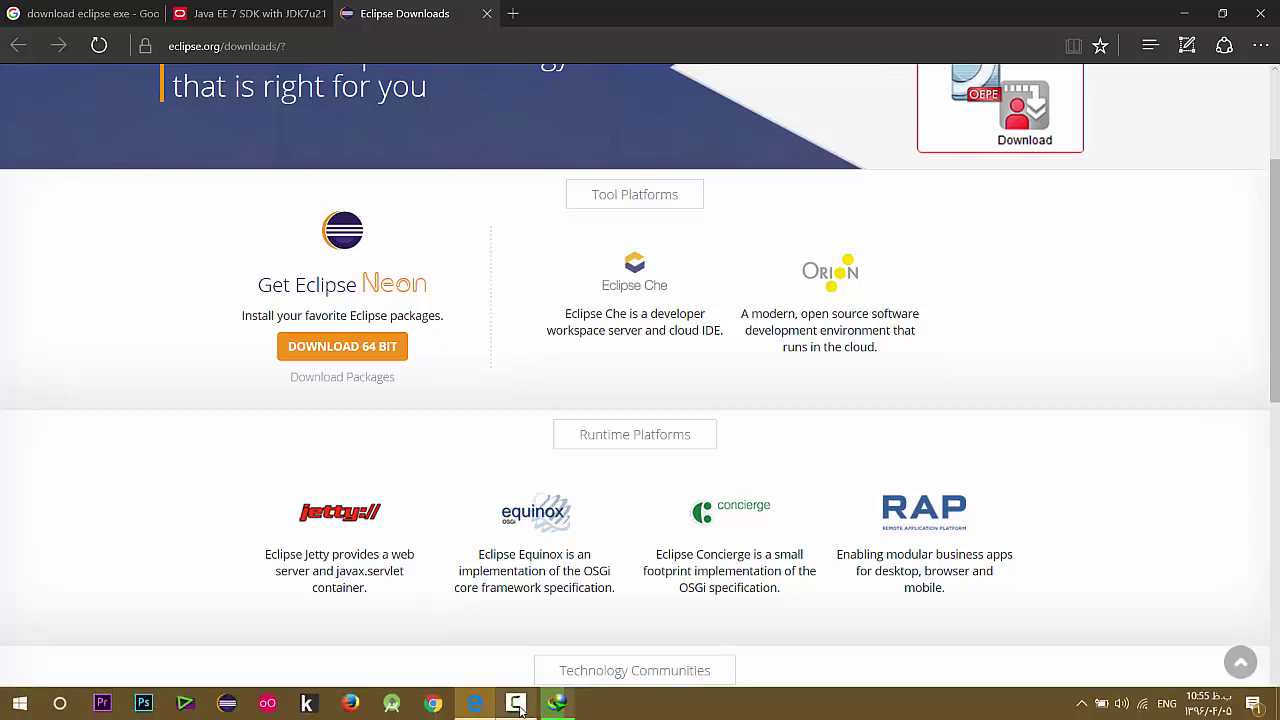
pyautogui.click(516, 704)
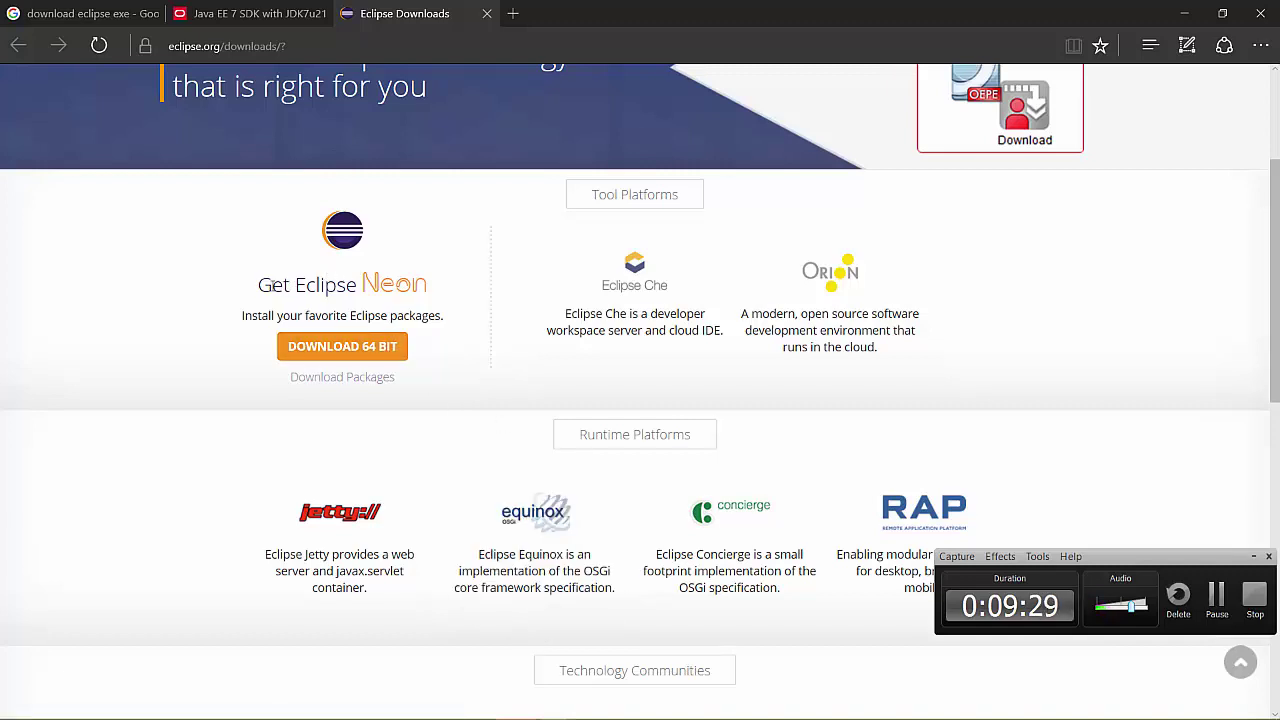
pyautogui.moveTo(257, 284); pyautogui.dragTo(402, 295)
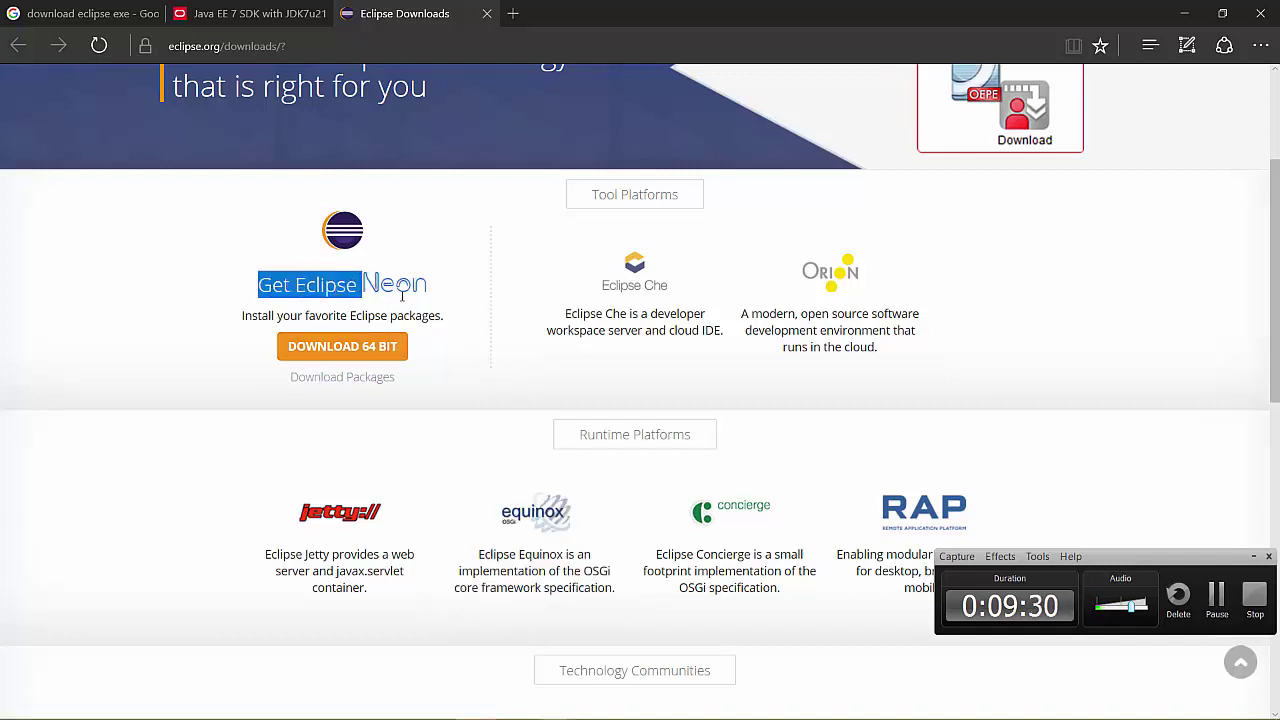
pyautogui.click(466, 402)
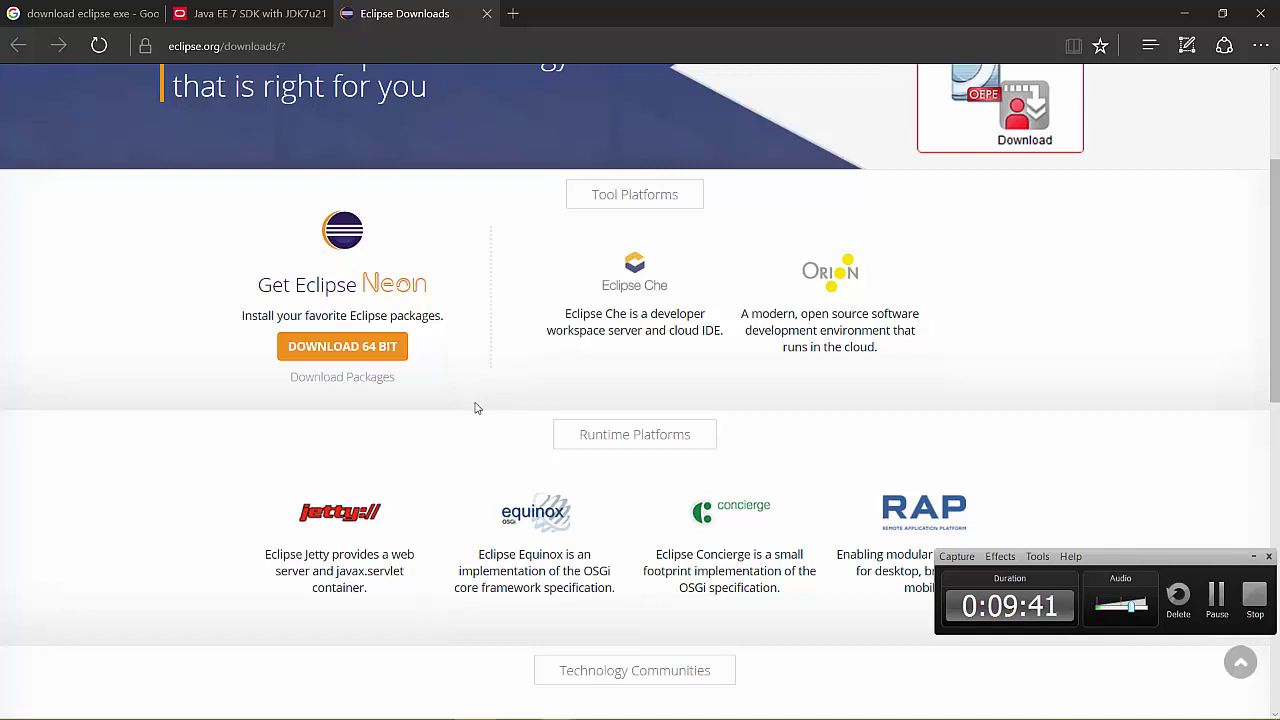
# - Bring back the SDK download progress, open the downloaded java_ee_sdk-7u3_2.zip archive and enter its glassfish4 folder
pyautogui.moveTo(468, 714)
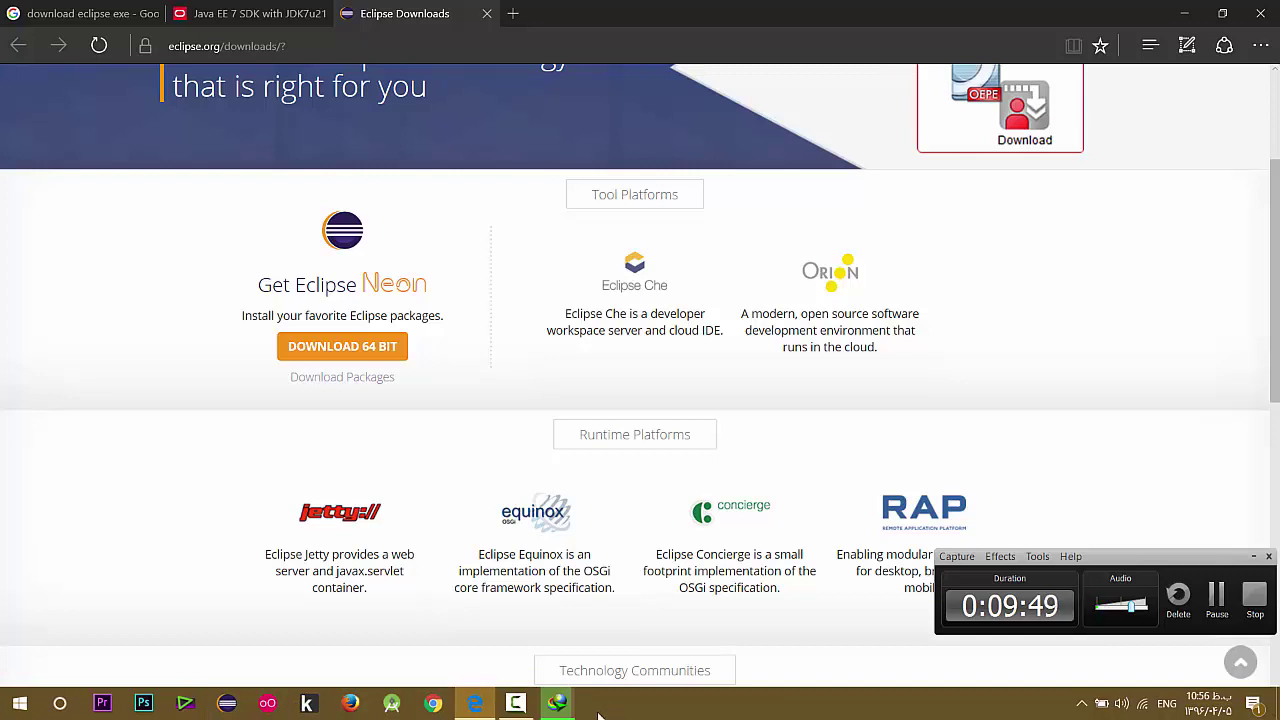
pyautogui.click(557, 703)
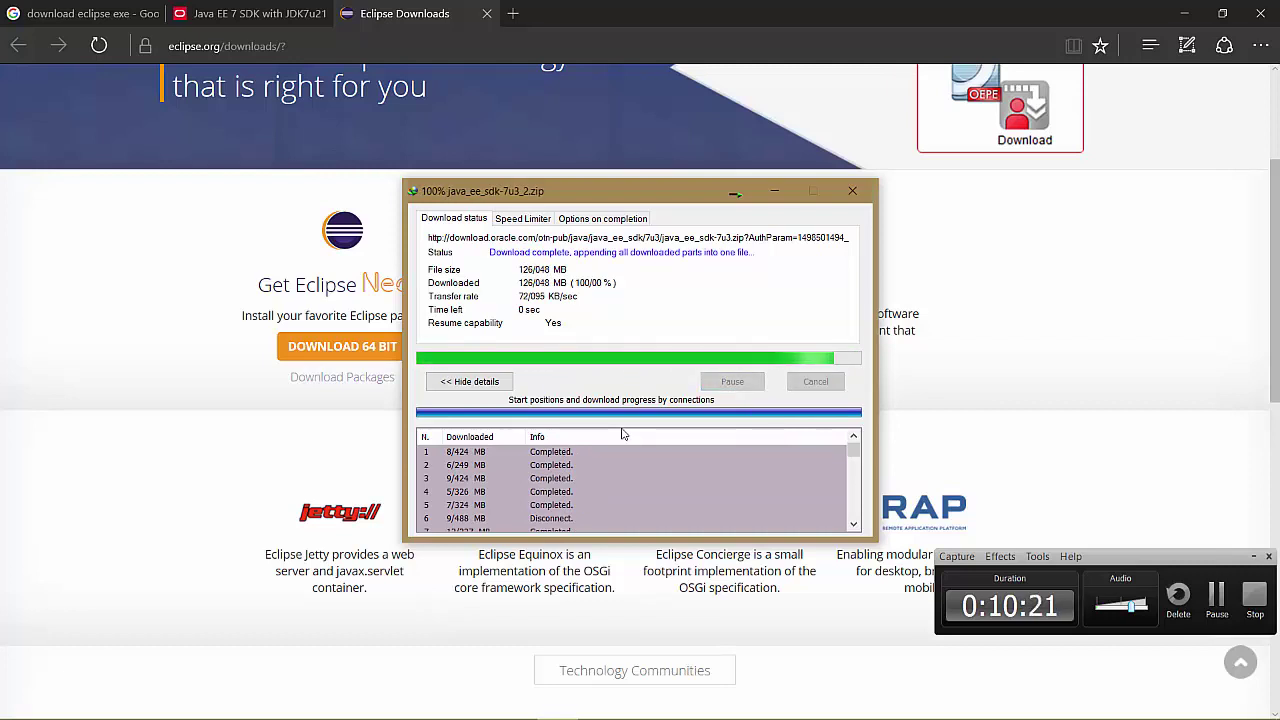
pyautogui.click(503, 417)
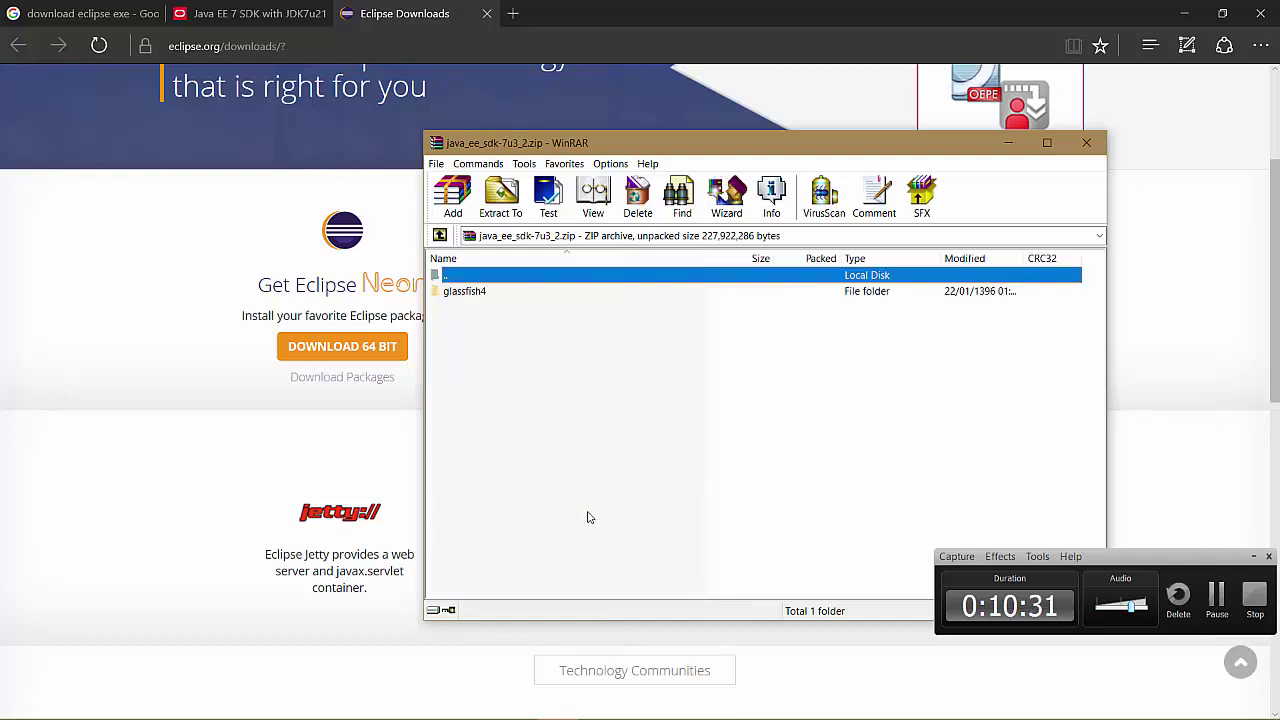
pyautogui.doubleClick(463, 292)
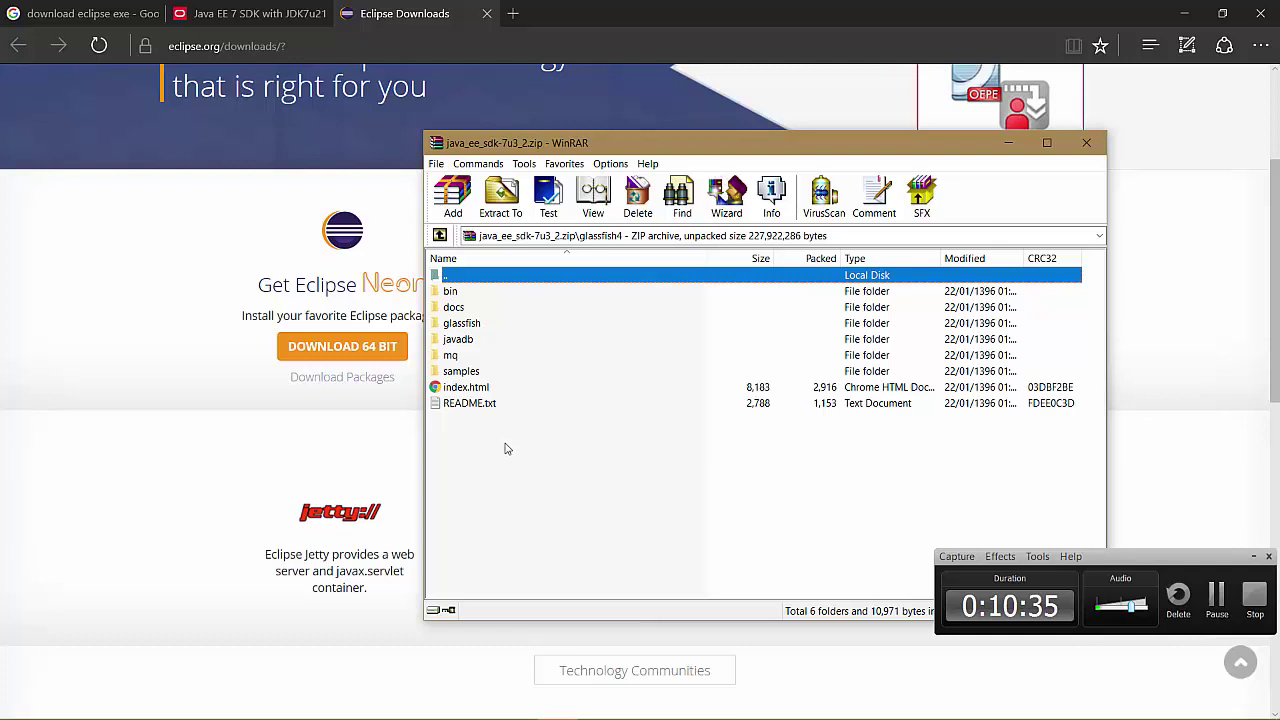
# - Inspect the archive's docs folder and the bin folder inside glassfish, returning to the glassfish folder
pyautogui.doubleClick(452, 307)
pyautogui.press('BackSpace')
pyautogui.doubleClick(450, 323)
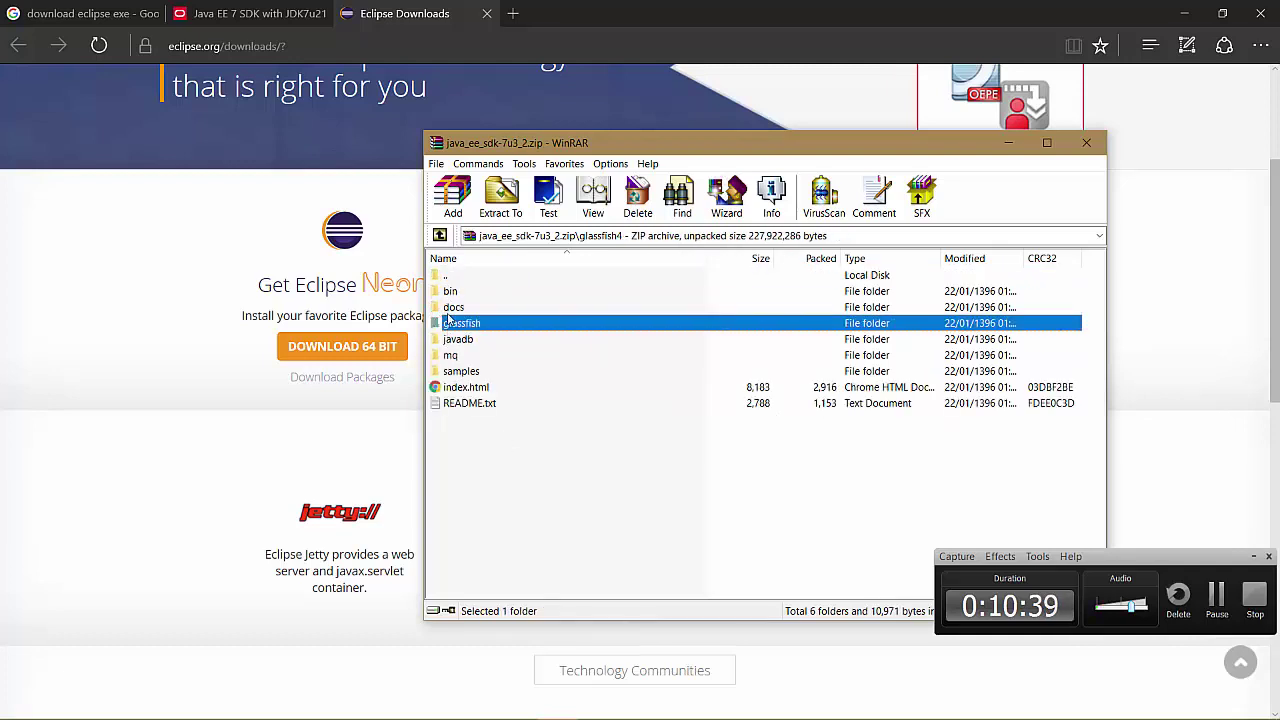
pyautogui.doubleClick(450, 291)
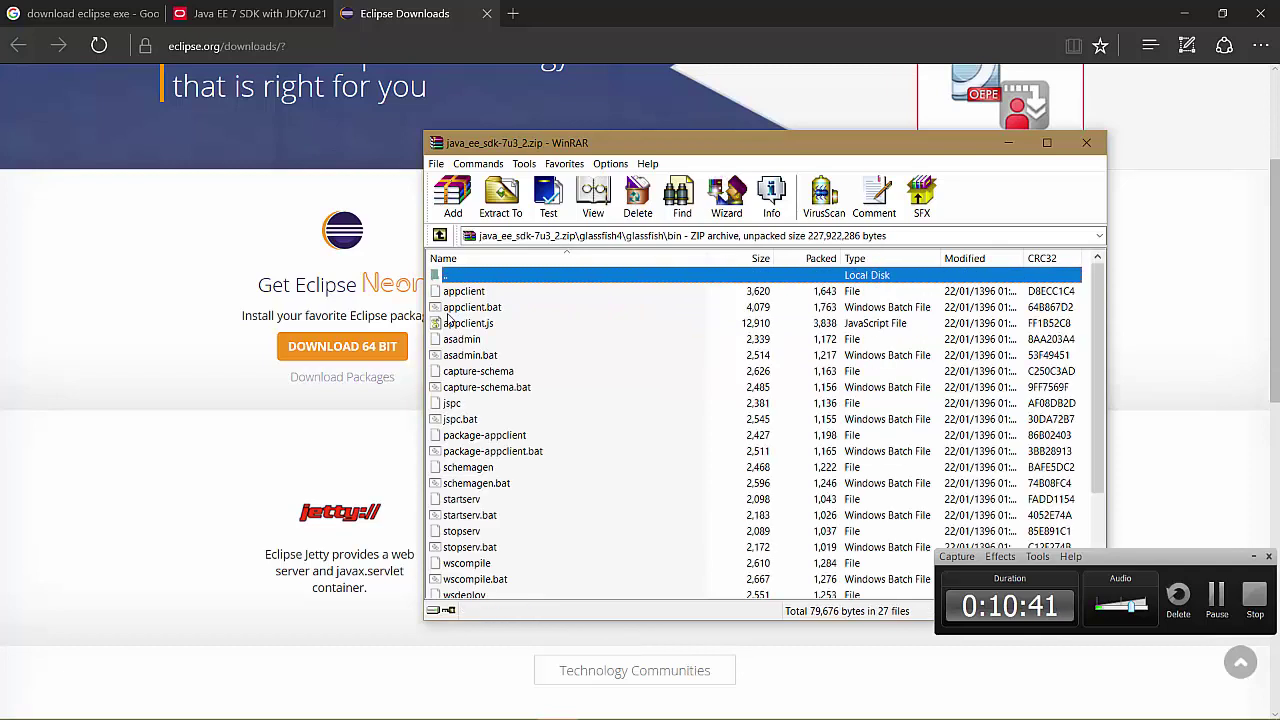
pyautogui.press('Down')
pyautogui.press('BackSpace')
pyautogui.press('Down')
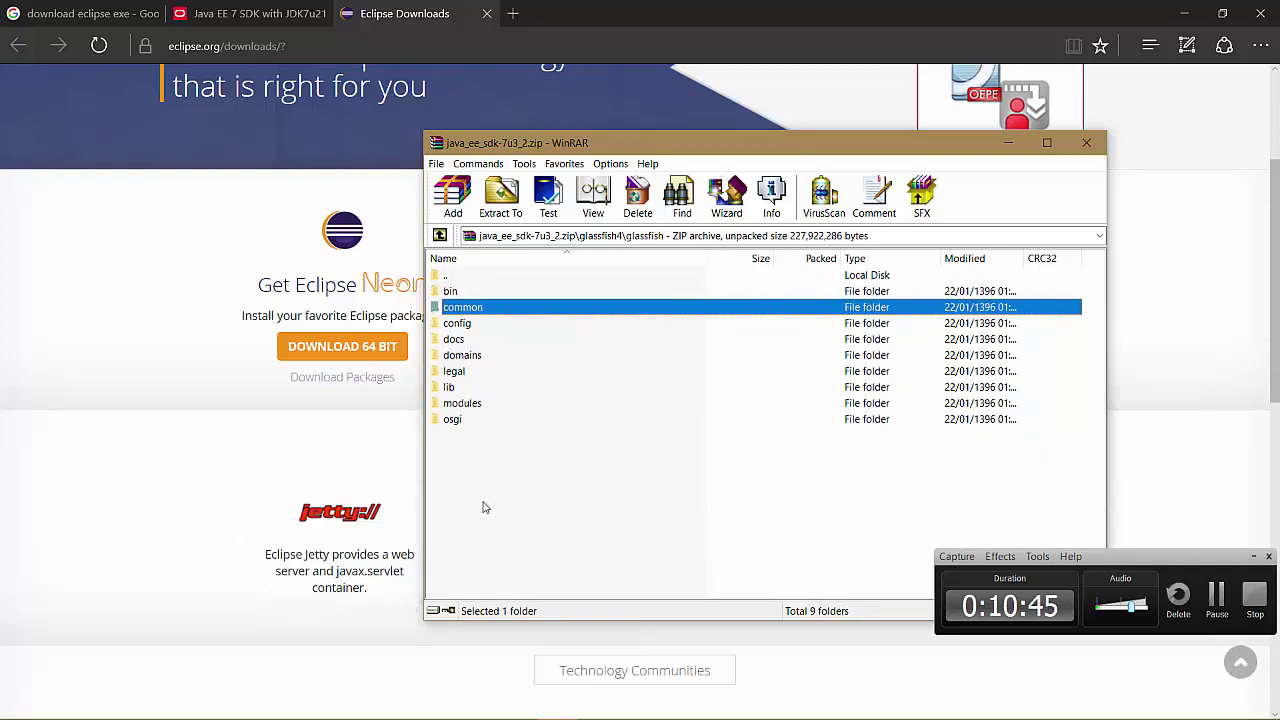
# - Go through the files in the glassfish bin folder down to stopserv.bat and return to the parent folder
pyautogui.press('Up')
pyautogui.press('Return')
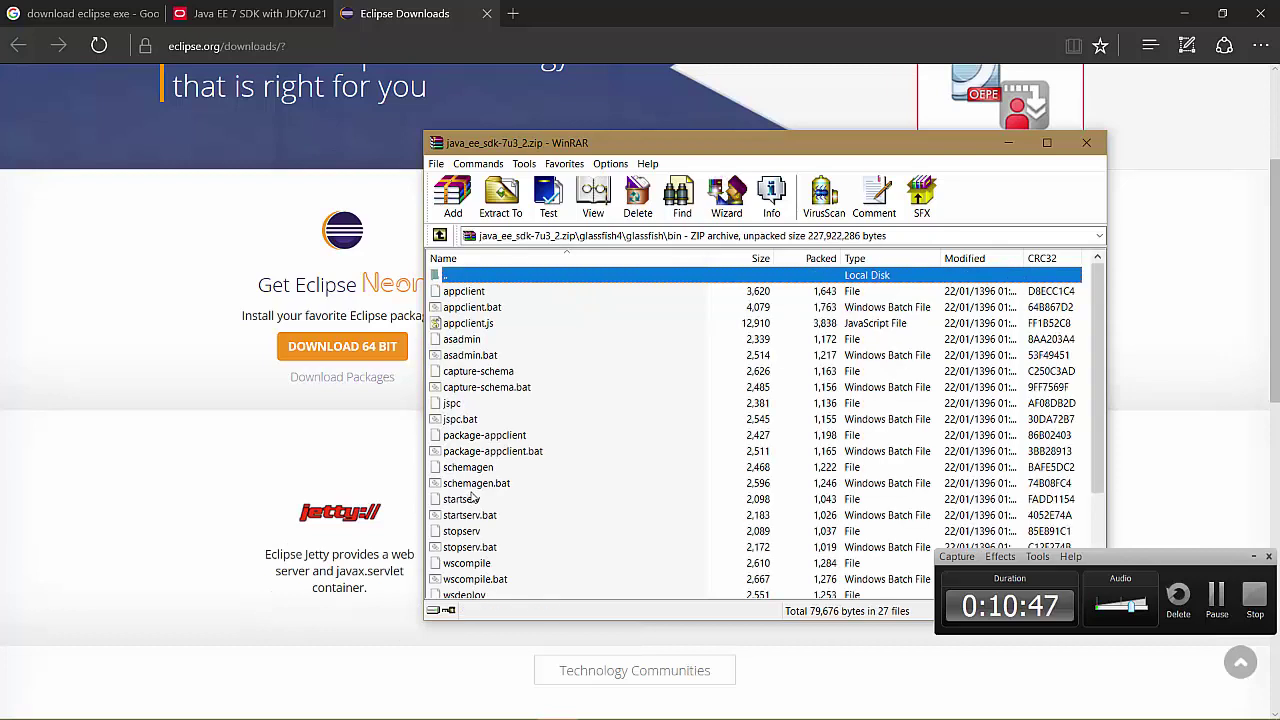
pyautogui.press('Down')
pyautogui.press('Down')
pyautogui.press('Down')
pyautogui.press('Down')
pyautogui.press('Down')
pyautogui.press('Down')
pyautogui.press('Down')
pyautogui.press('Down')
pyautogui.press('Down')
pyautogui.press('Down')
pyautogui.press('Down')
pyautogui.press('Down')
pyautogui.press('Down')
pyautogui.press('Down')
pyautogui.press('Down')
pyautogui.press('Down')
pyautogui.press('Down')
pyautogui.press('Down')
pyautogui.press('Down')
pyautogui.press('Down')
pyautogui.press('Down')
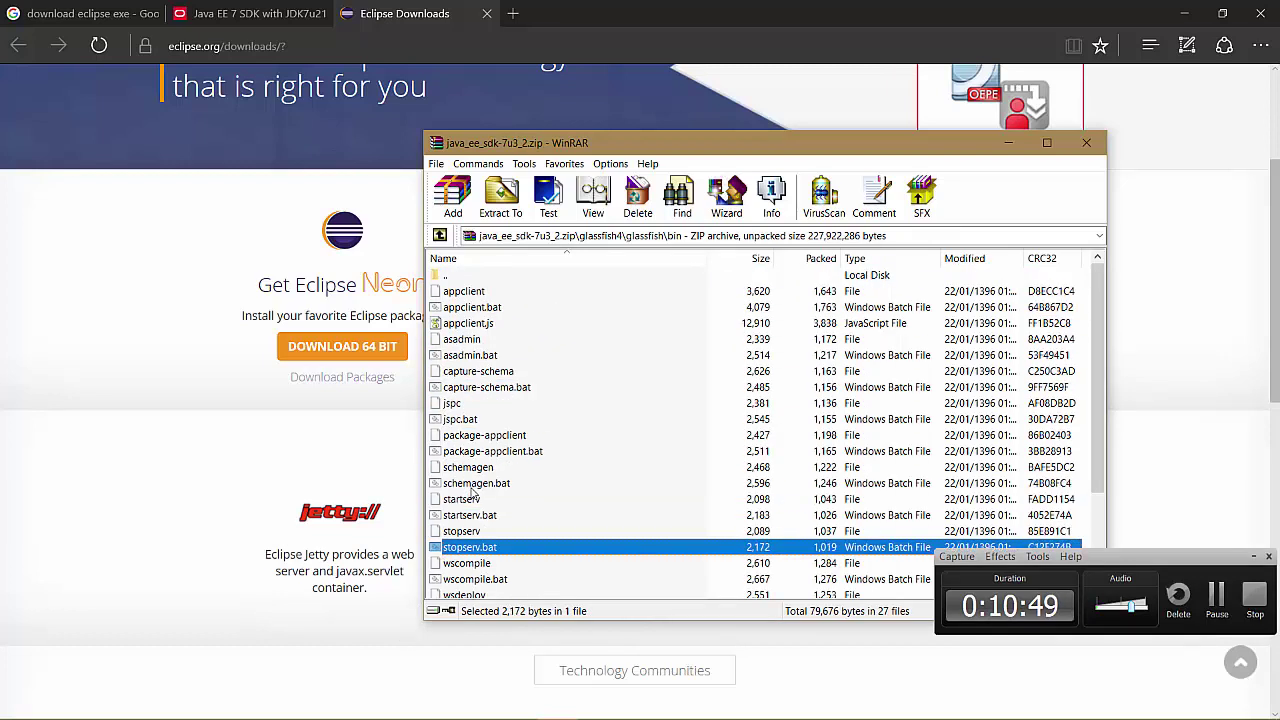
pyautogui.press('BackSpace')
# - Step through the glassfish subfolders from common to domains and close the SDK archive
pyautogui.press('Down')
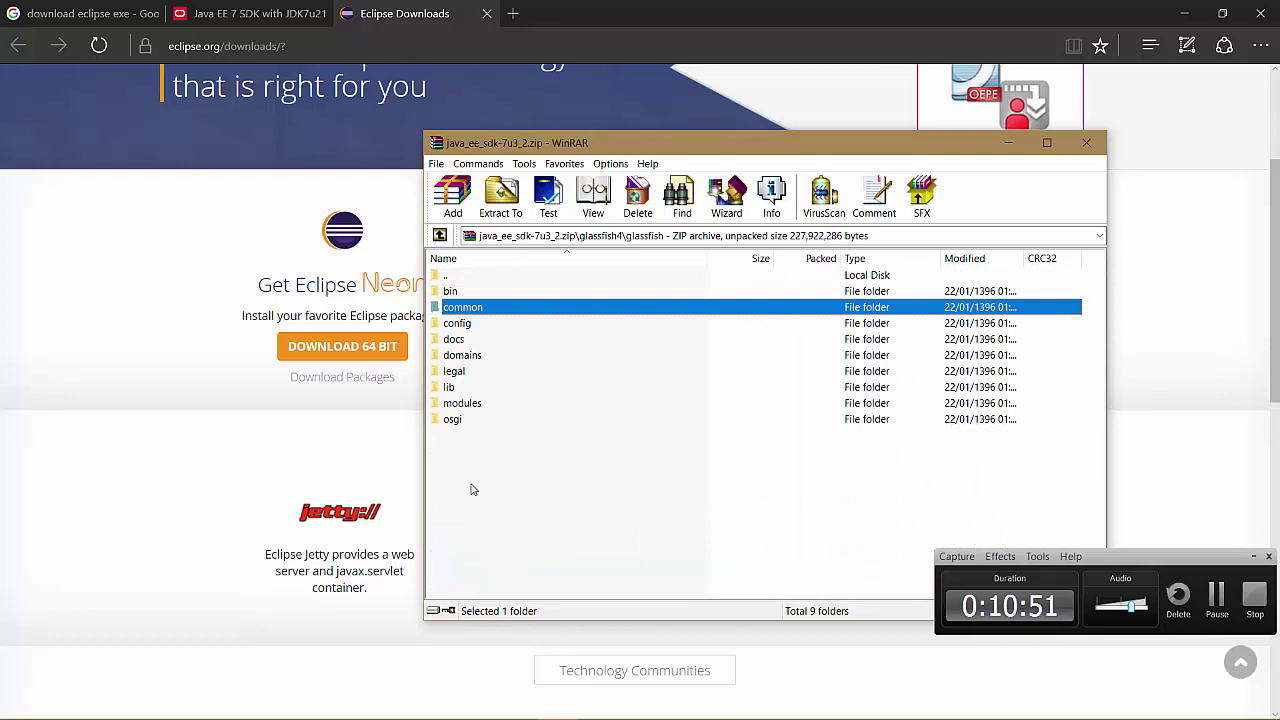
pyautogui.press('Down')
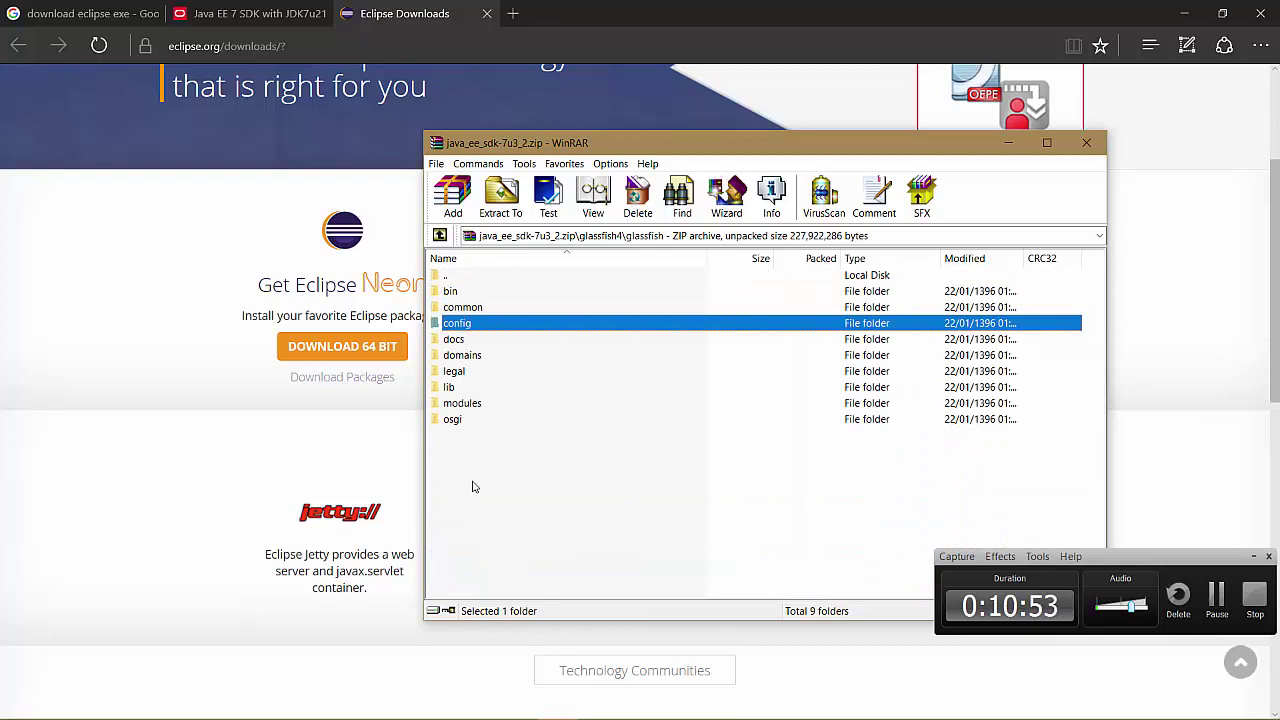
pyautogui.press('Down')
pyautogui.press('Down')
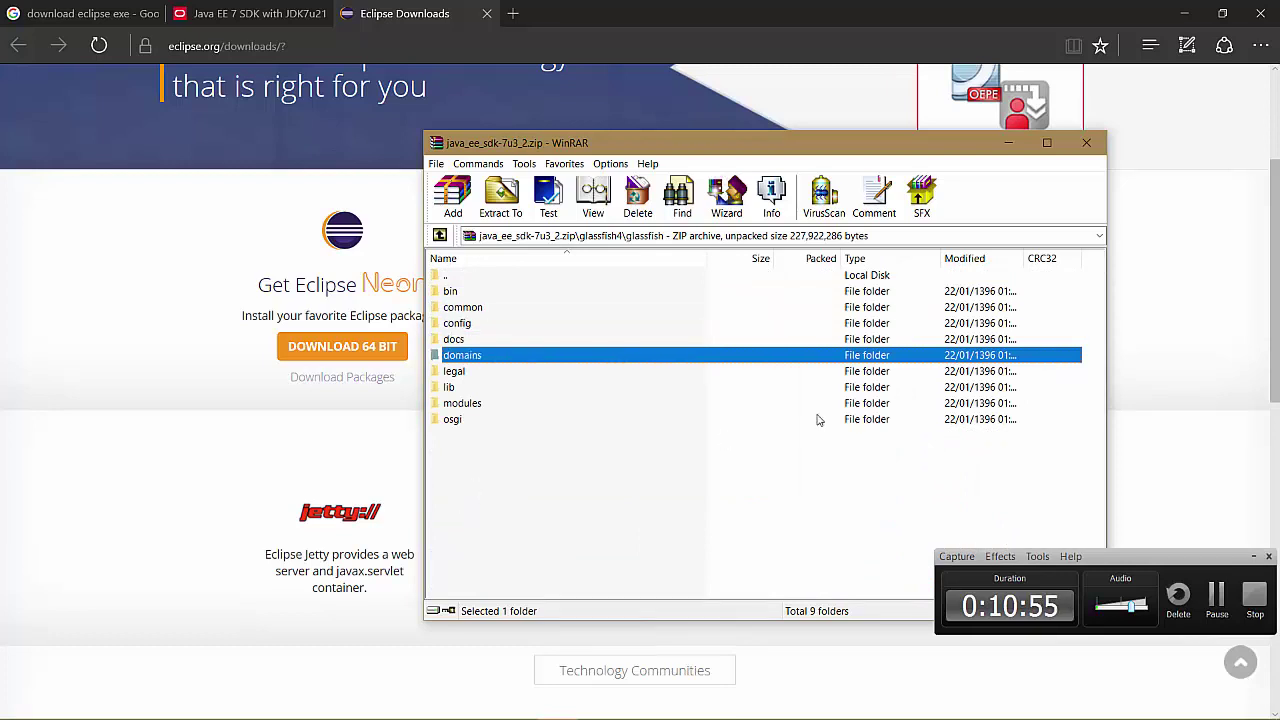
pyautogui.click(1086, 142)
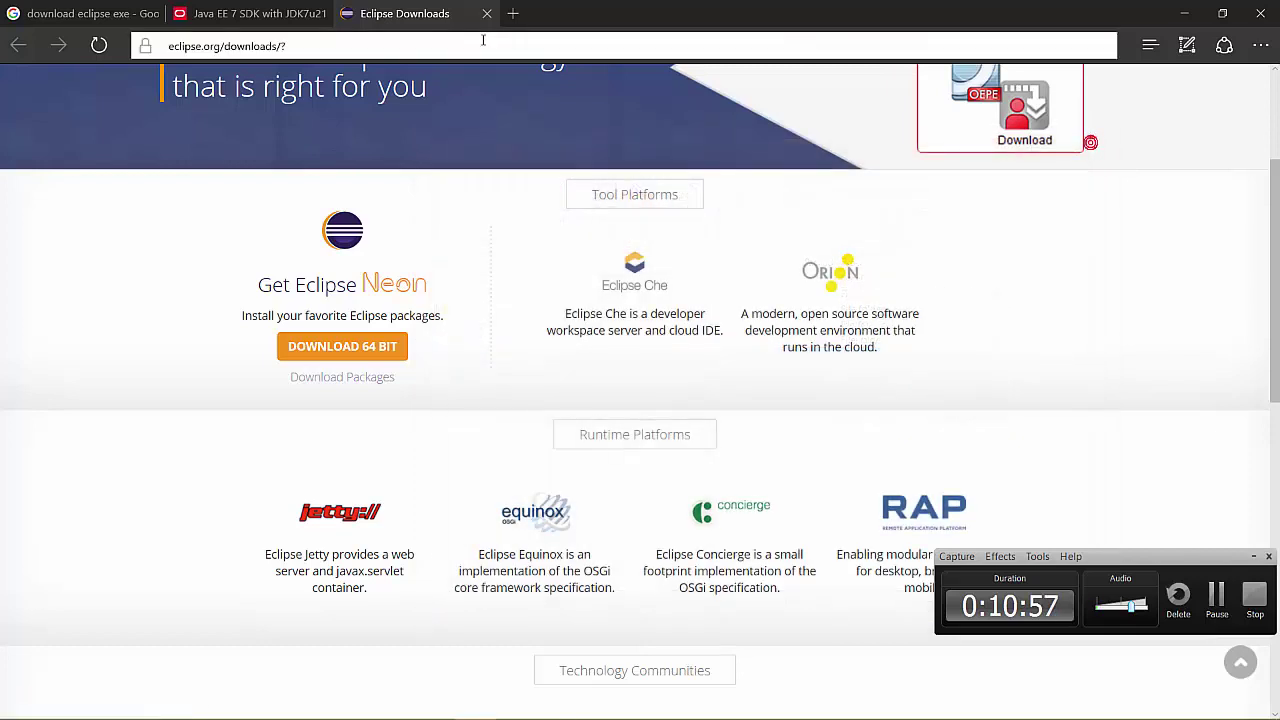
# - Review the Oracle Java EE 7 SDK with JDK 7u21 page and the earlier "download jdk ee exe" search results
pyautogui.click(246, 13)
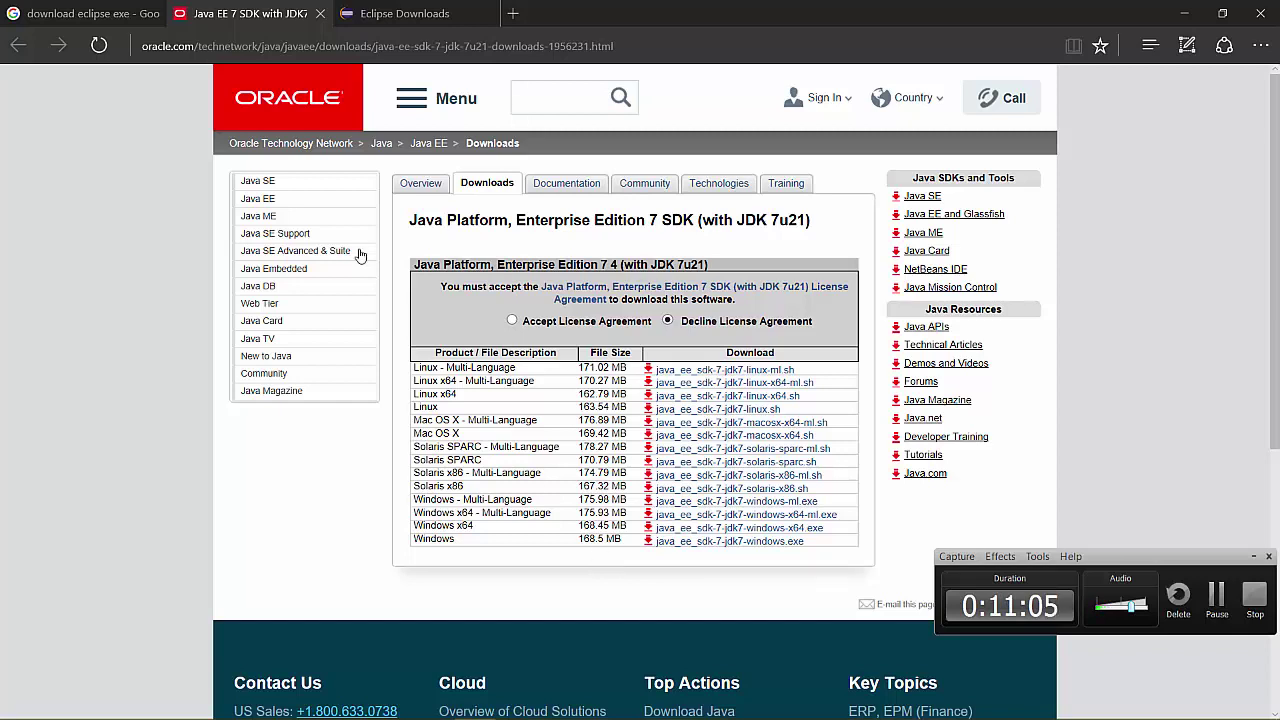
pyautogui.click(135, 14)
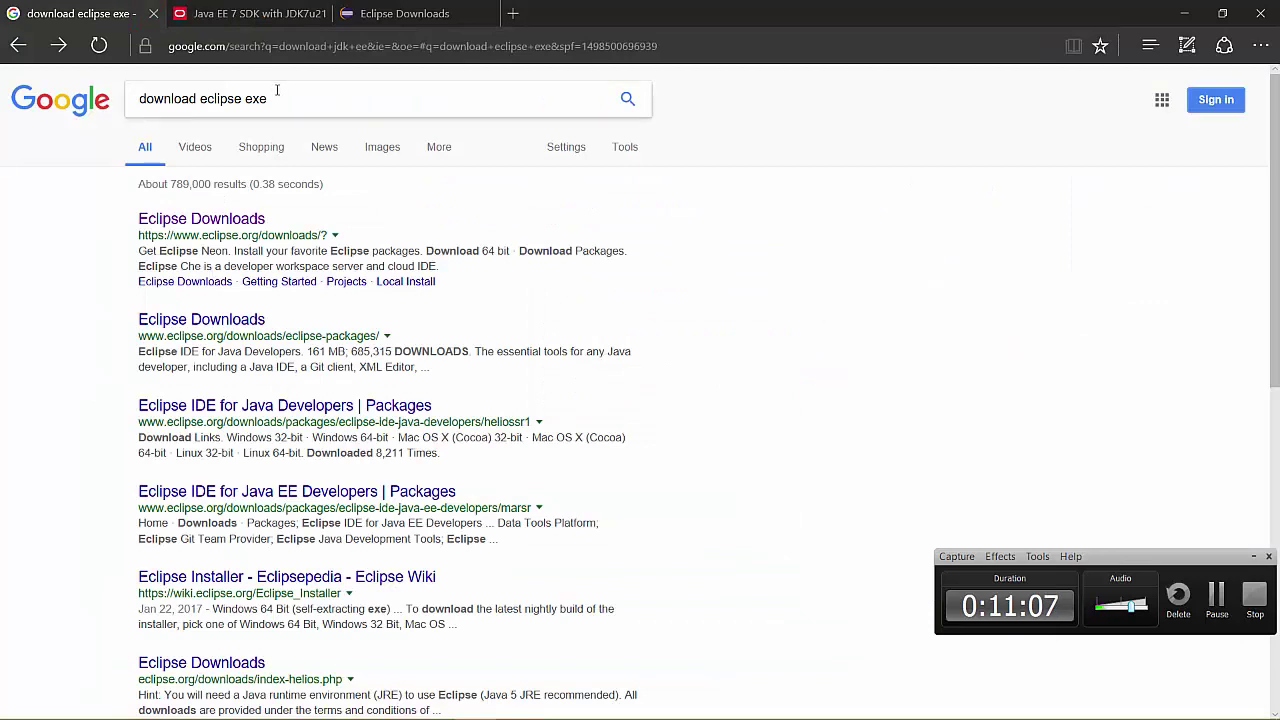
pyautogui.click(18, 45)
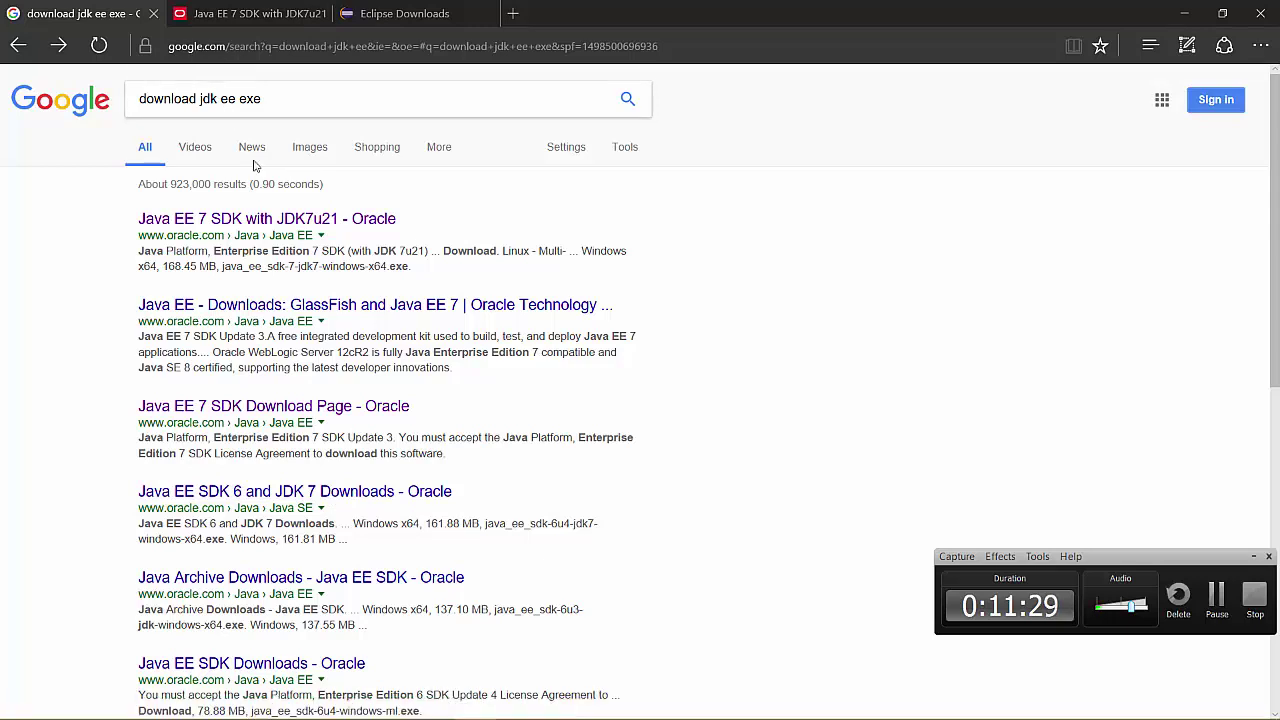
pyautogui.click(260, 13)
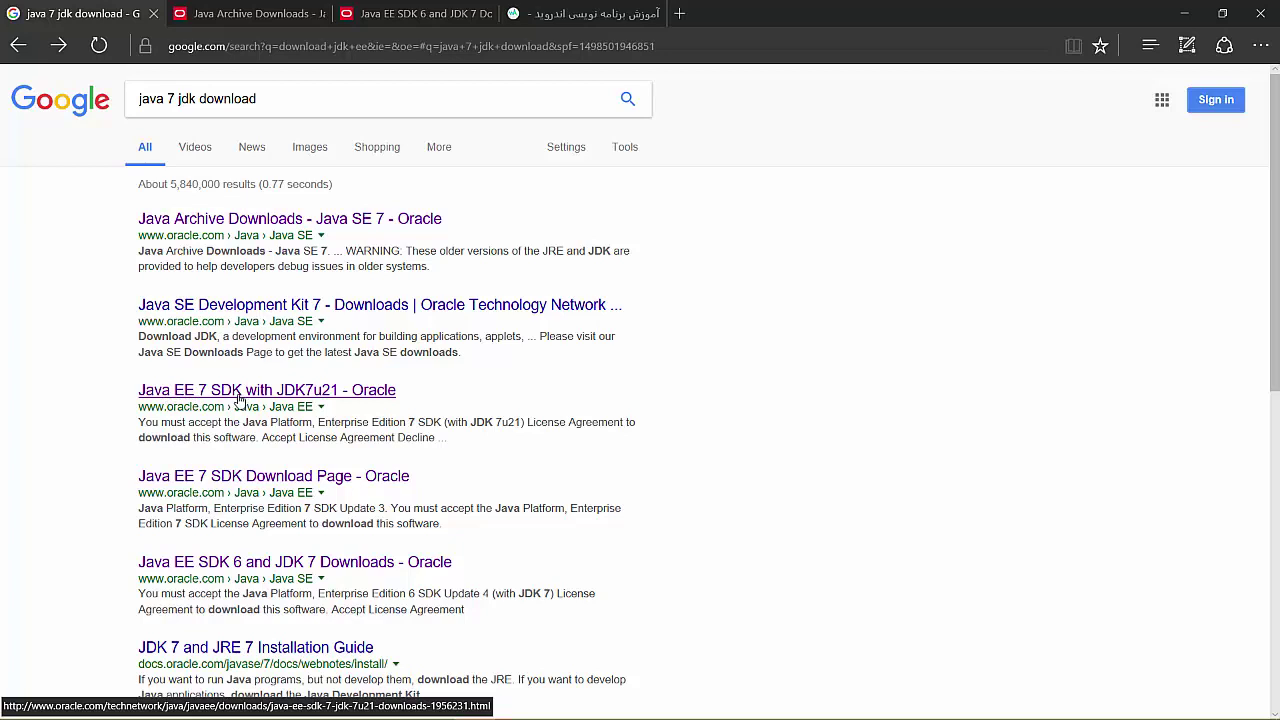
# - Show the Oracle Java EE SDK 6 and JDK 7 downloads page and highlight the JDK 7u11 version in its title
pyautogui.click(392, 10)
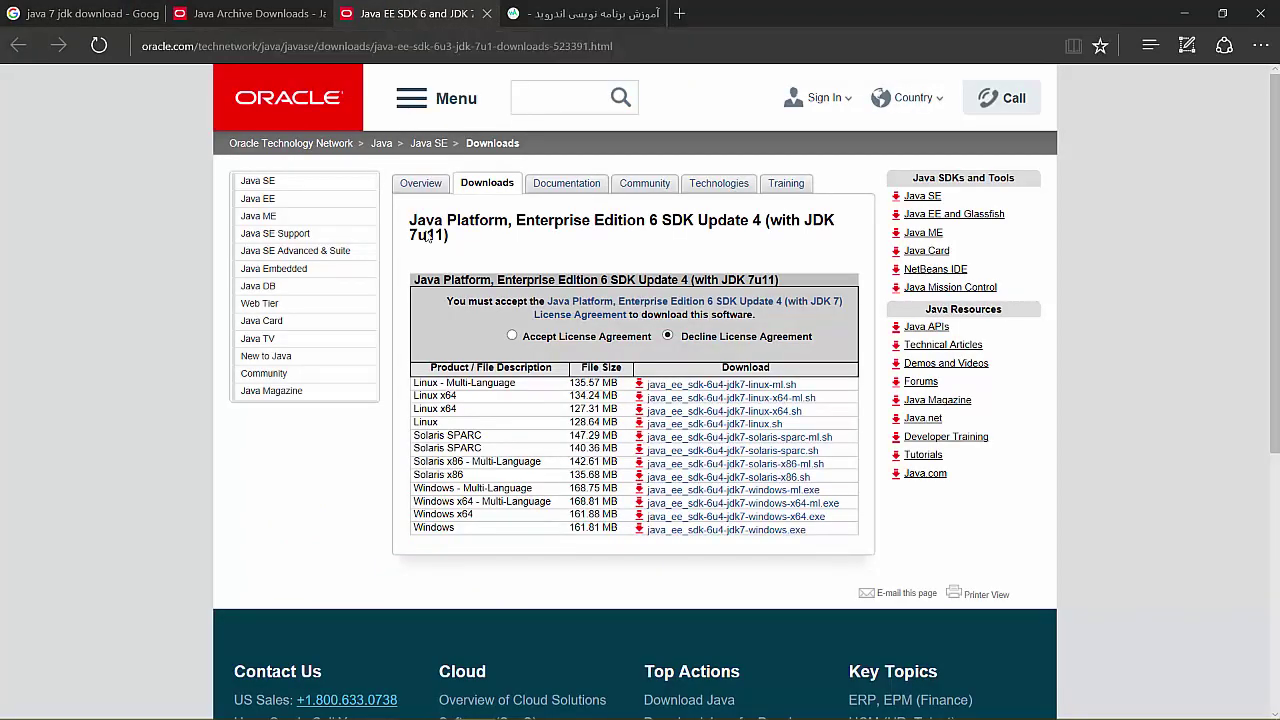
pyautogui.click(450, 98)
pyautogui.moveTo(516, 221); pyautogui.dragTo(808, 232)
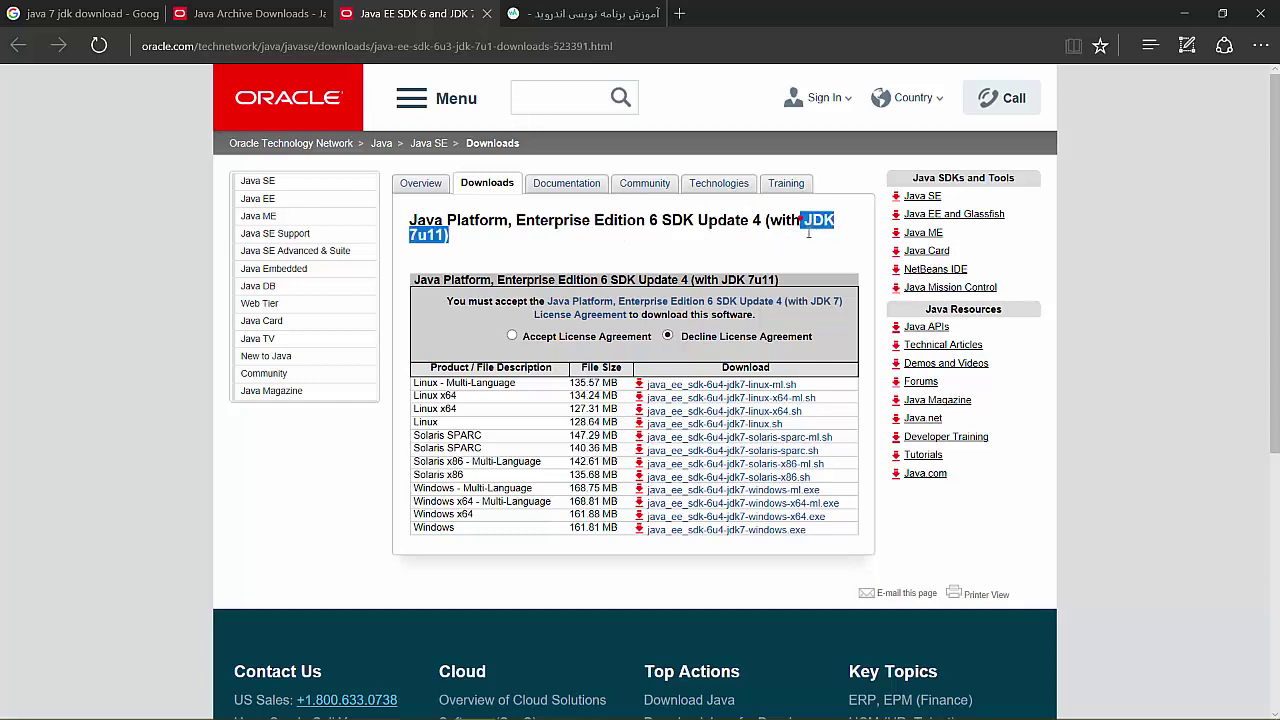
pyautogui.moveTo(452, 246); pyautogui.dragTo(448, 236)
pyautogui.click(454, 245)
pyautogui.click(412, 235)
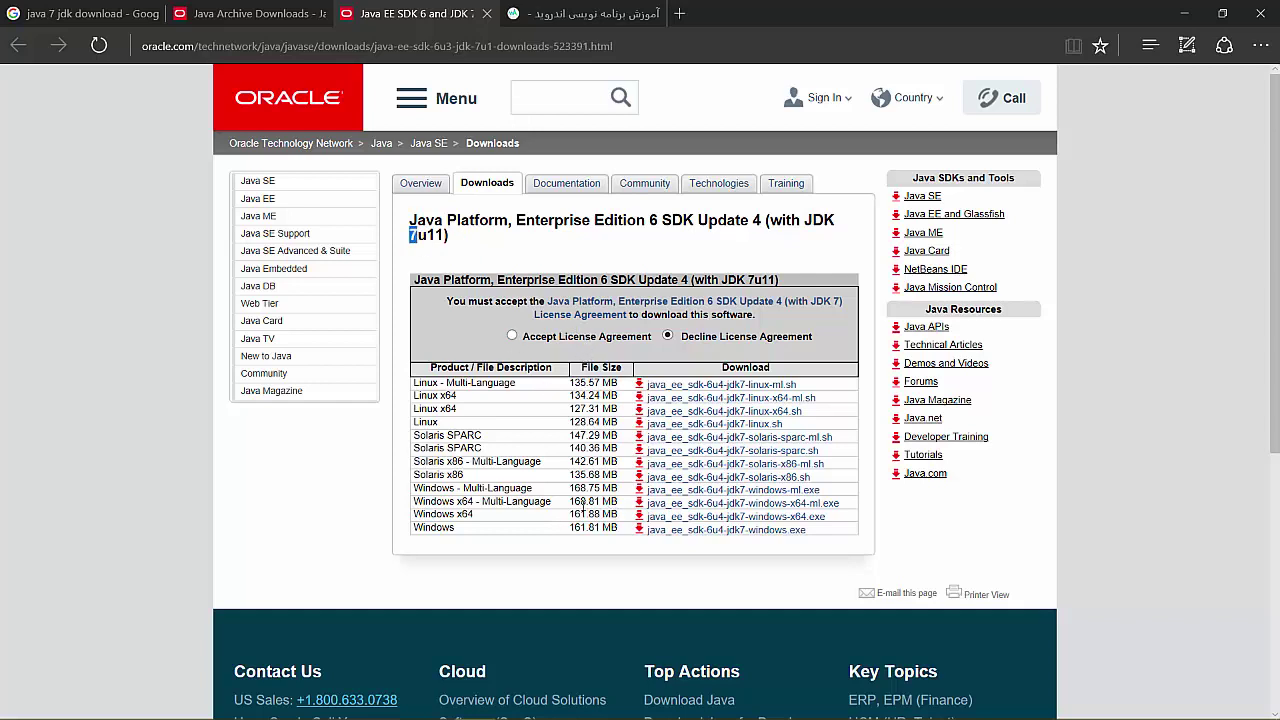
# - Highlight the Windows x64 - Multi-Language download and the "with JDK 7" part of the page title, clearing each selection
pyautogui.moveTo(567, 501); pyautogui.dragTo(842, 510)
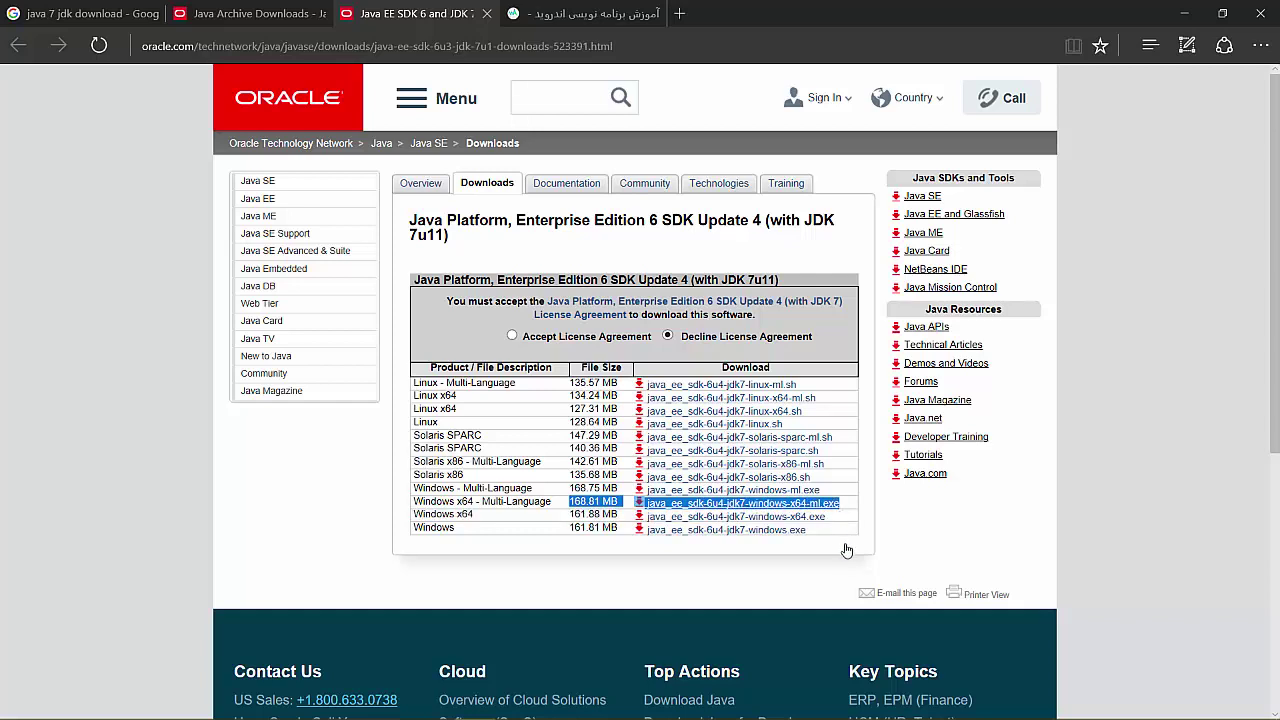
pyautogui.click(729, 564)
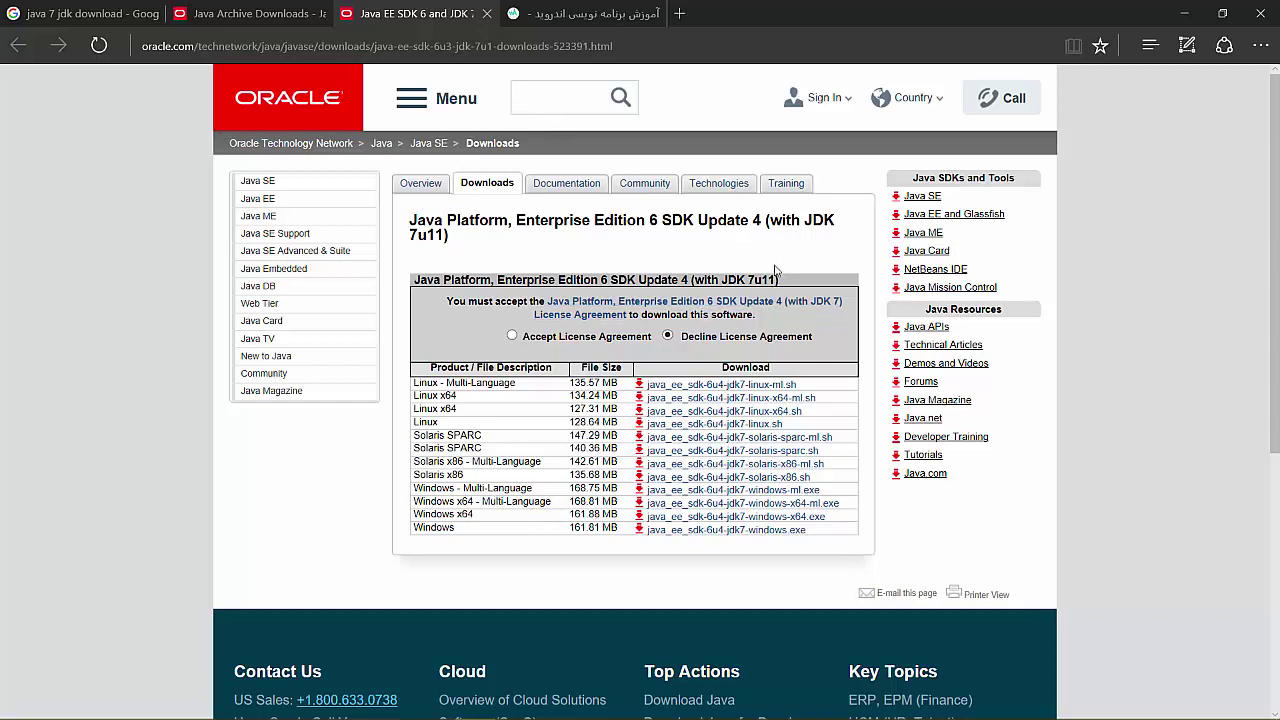
pyautogui.moveTo(764, 221); pyautogui.dragTo(420, 235)
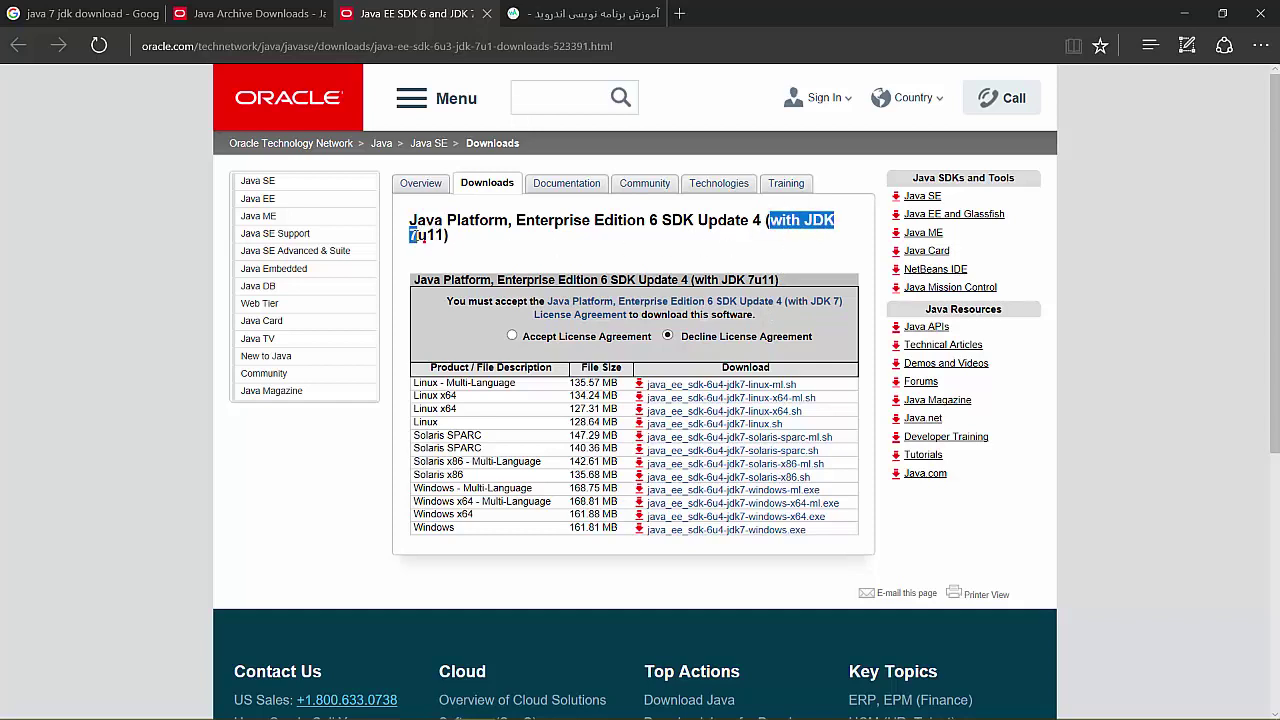
pyautogui.click(450, 254)
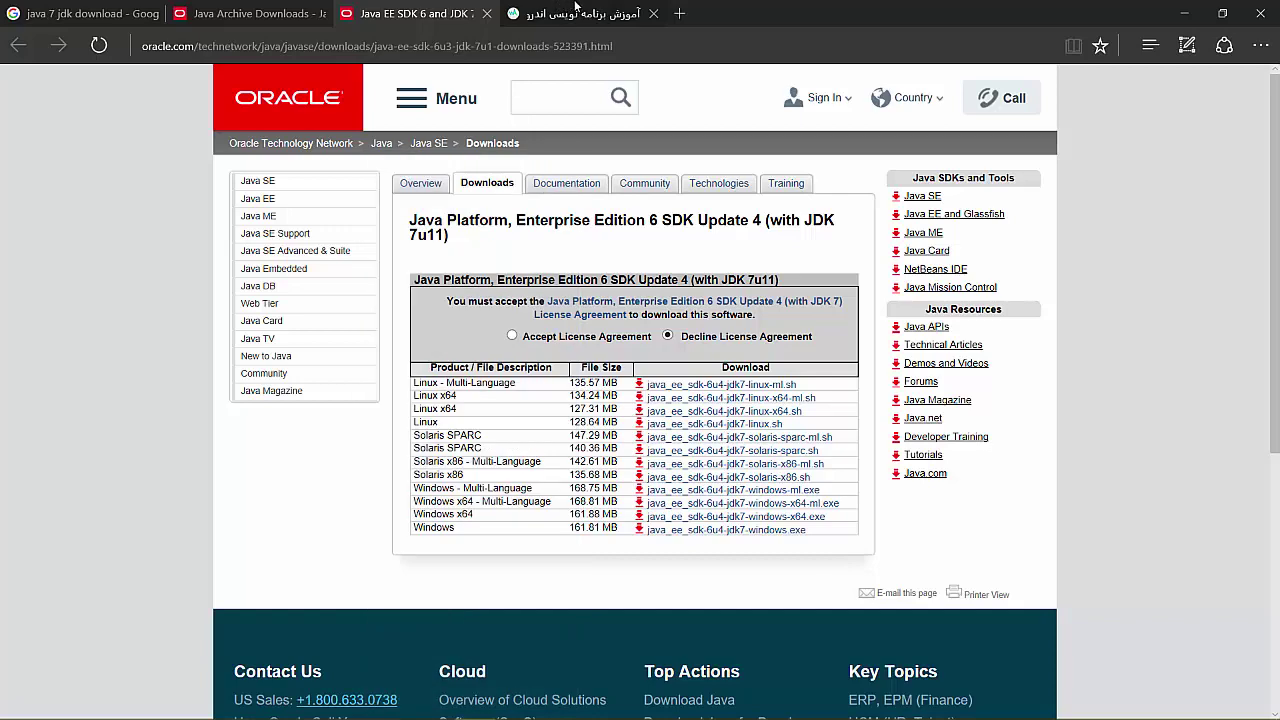
# - Switch to the WIA Developers site, browse its home page and open the free tutorials link in the free training section
pyautogui.click(576, 11)
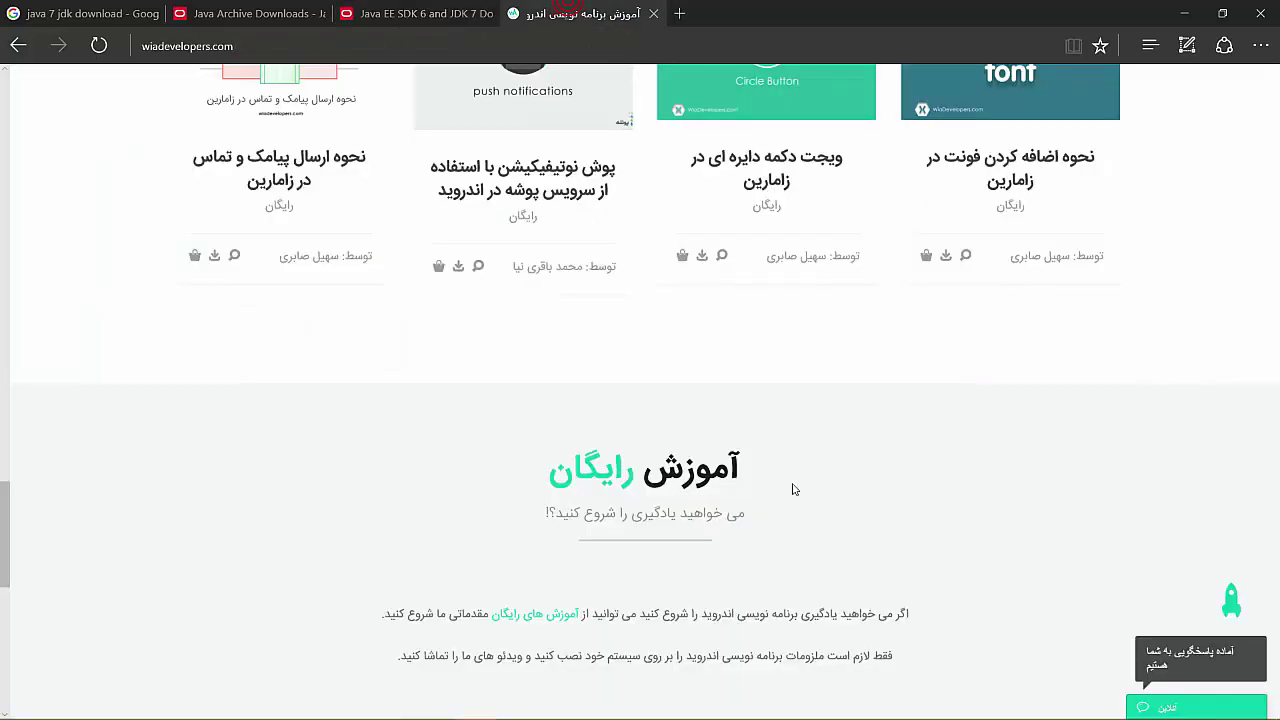
pyautogui.scroll(10, 840, 440)
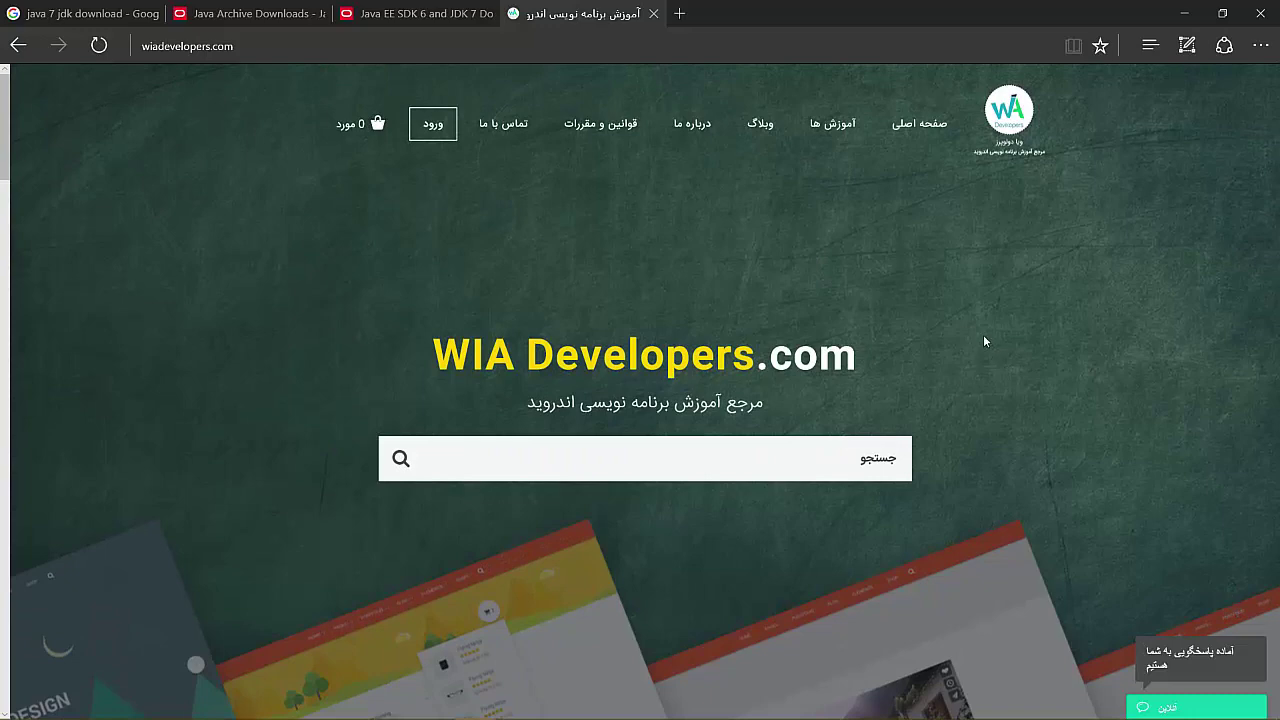
pyautogui.scroll(-3, 975, 331)
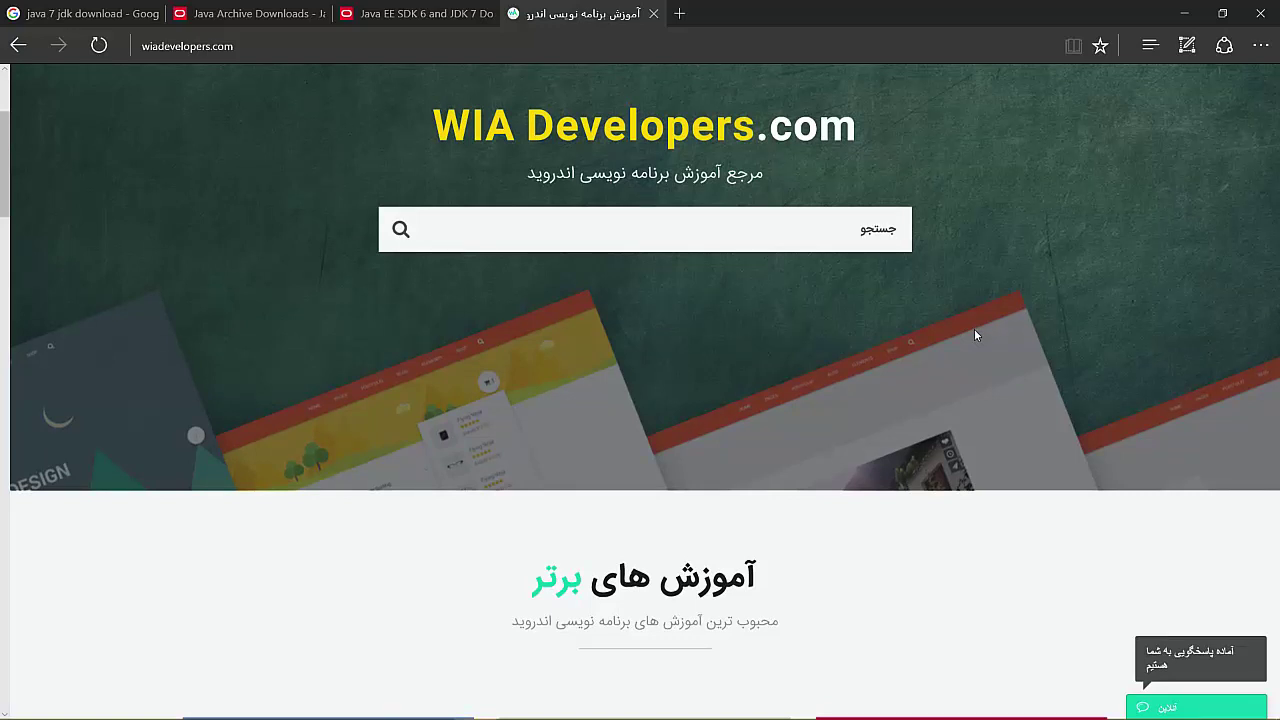
pyautogui.scroll(-20, 975, 331)
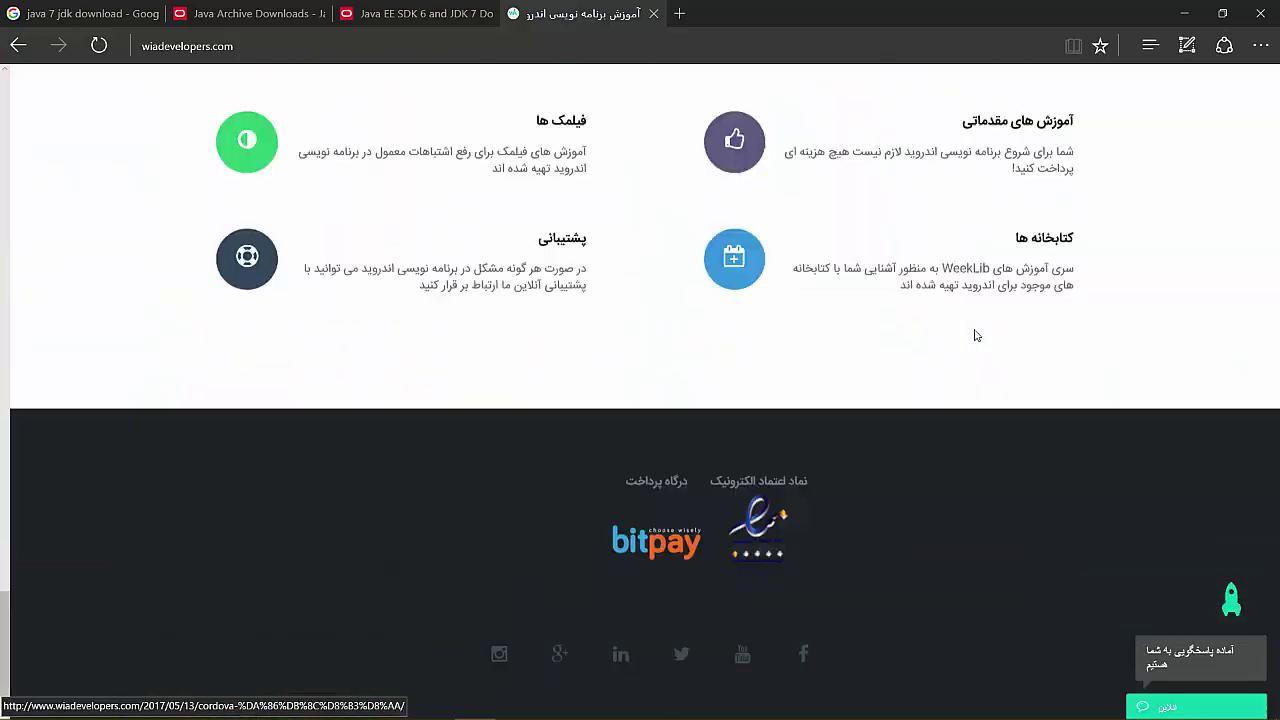
pyautogui.scroll(5, 975, 335)
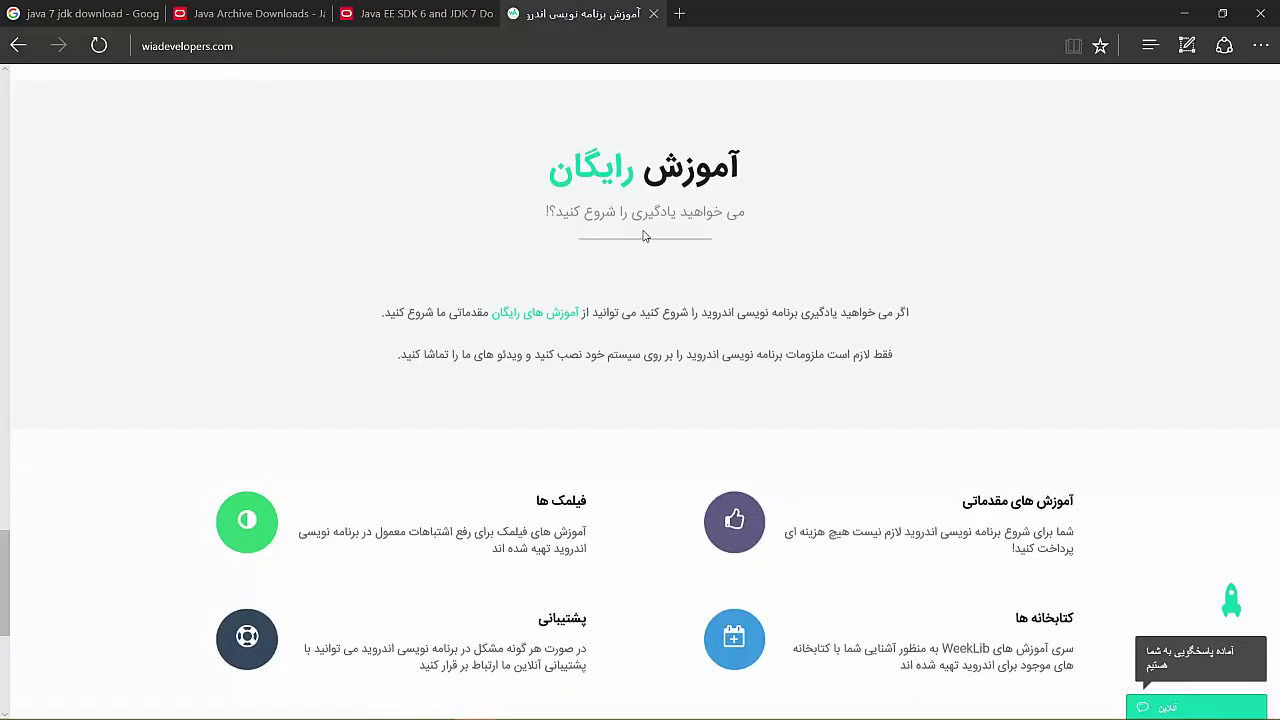
pyautogui.click(537, 306)
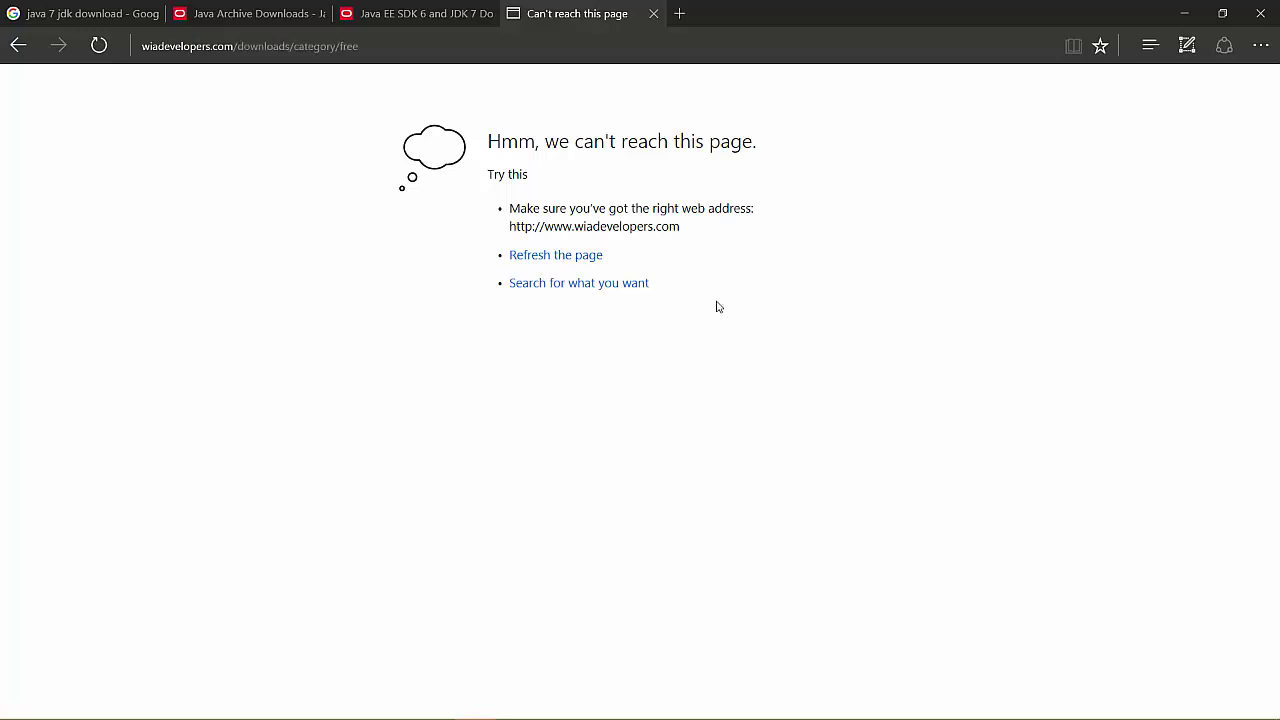
# - Try to reload the free tutorials page at wiadevelopers.com/downloads/category/free
pyautogui.click(679, 43)
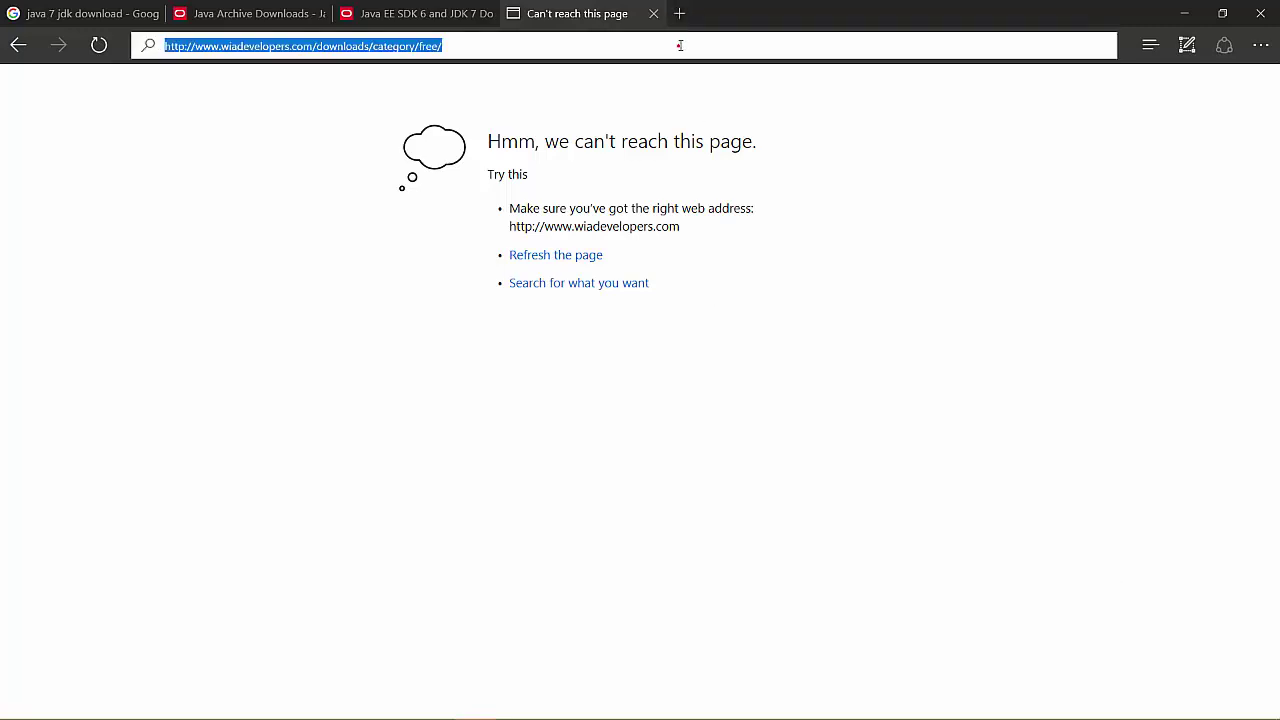
pyautogui.press('Return')
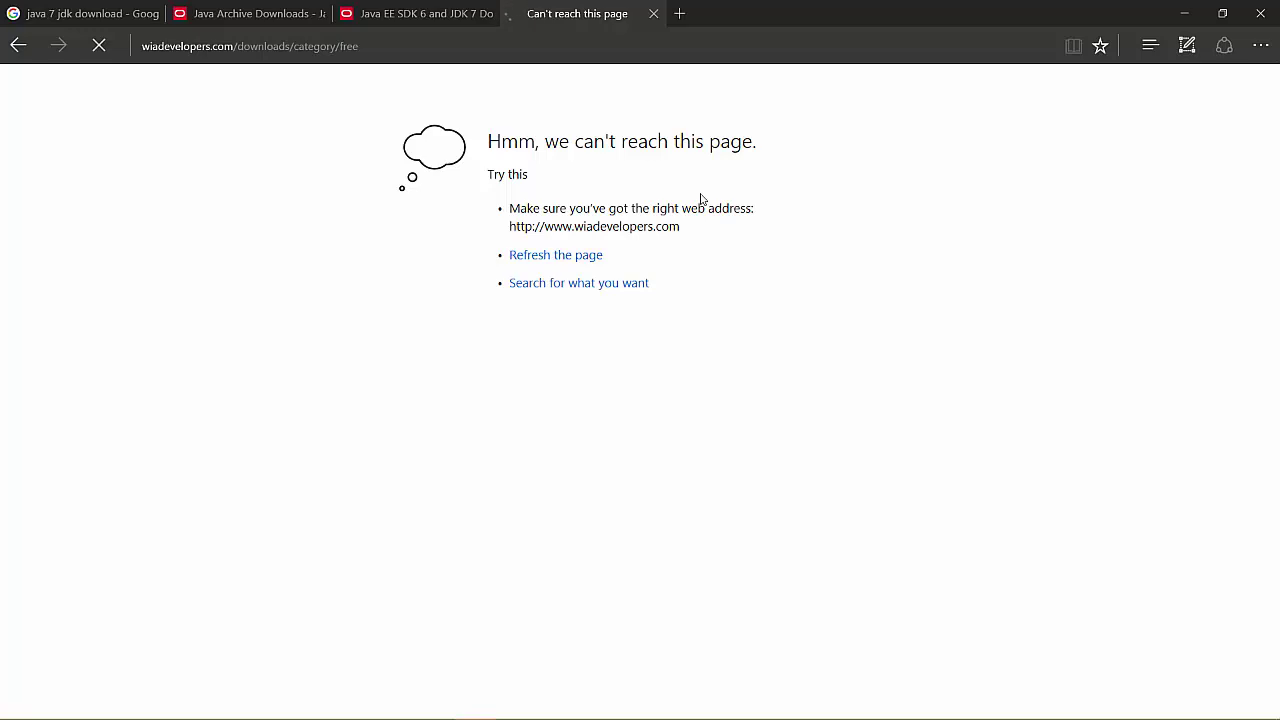
pyautogui.click(687, 47)
pyautogui.click(360, 47)
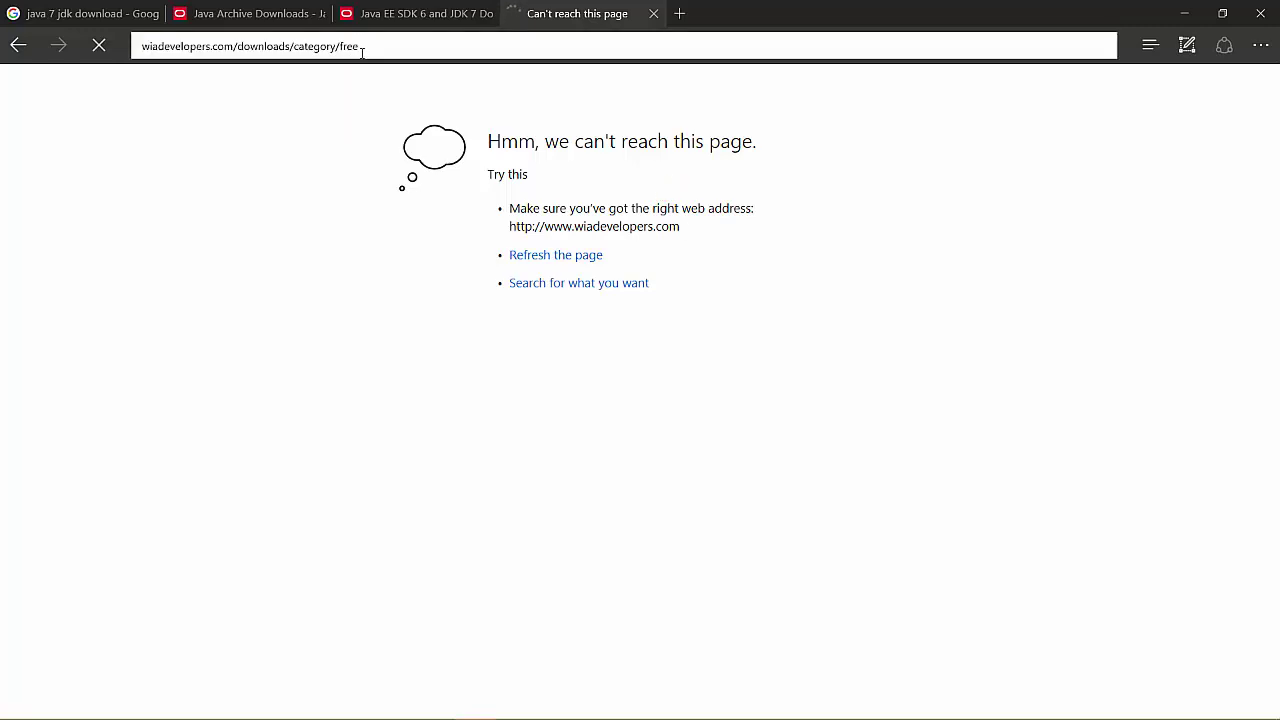
pyautogui.click(548, 179)
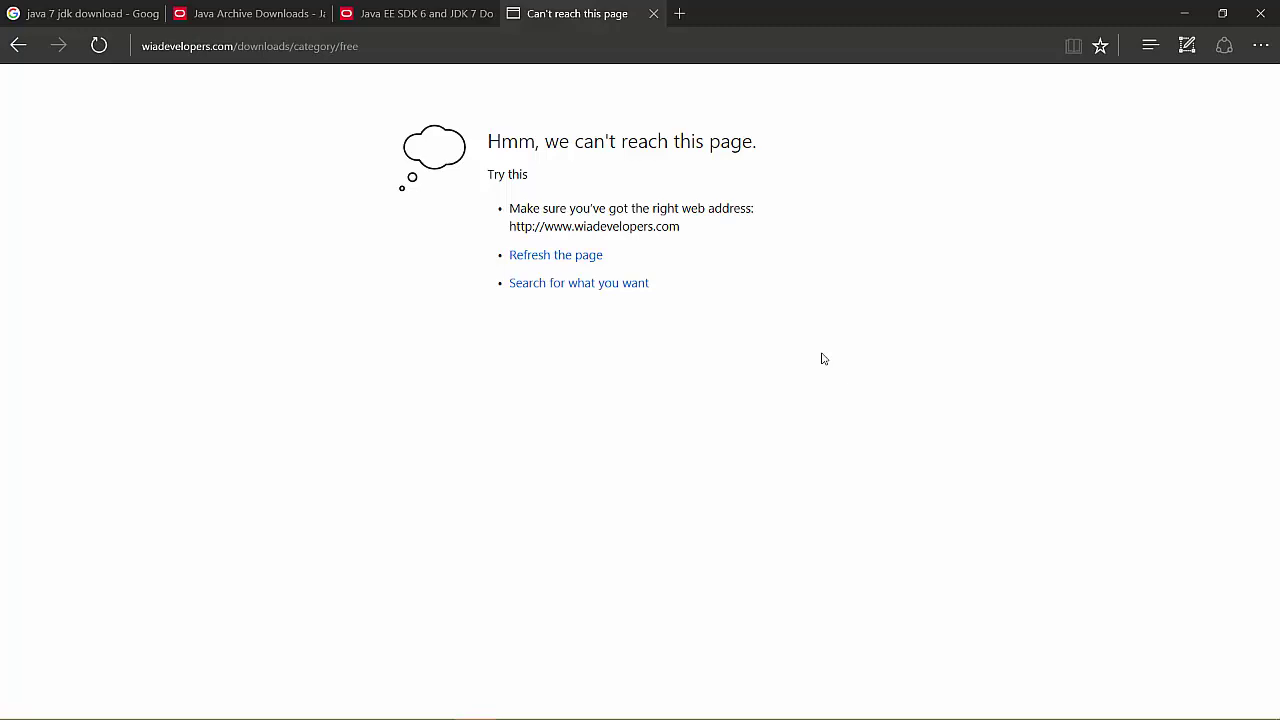
# - Bring up the Camtasia recorder window and move it slightly lower
pyautogui.moveTo(650, 715)
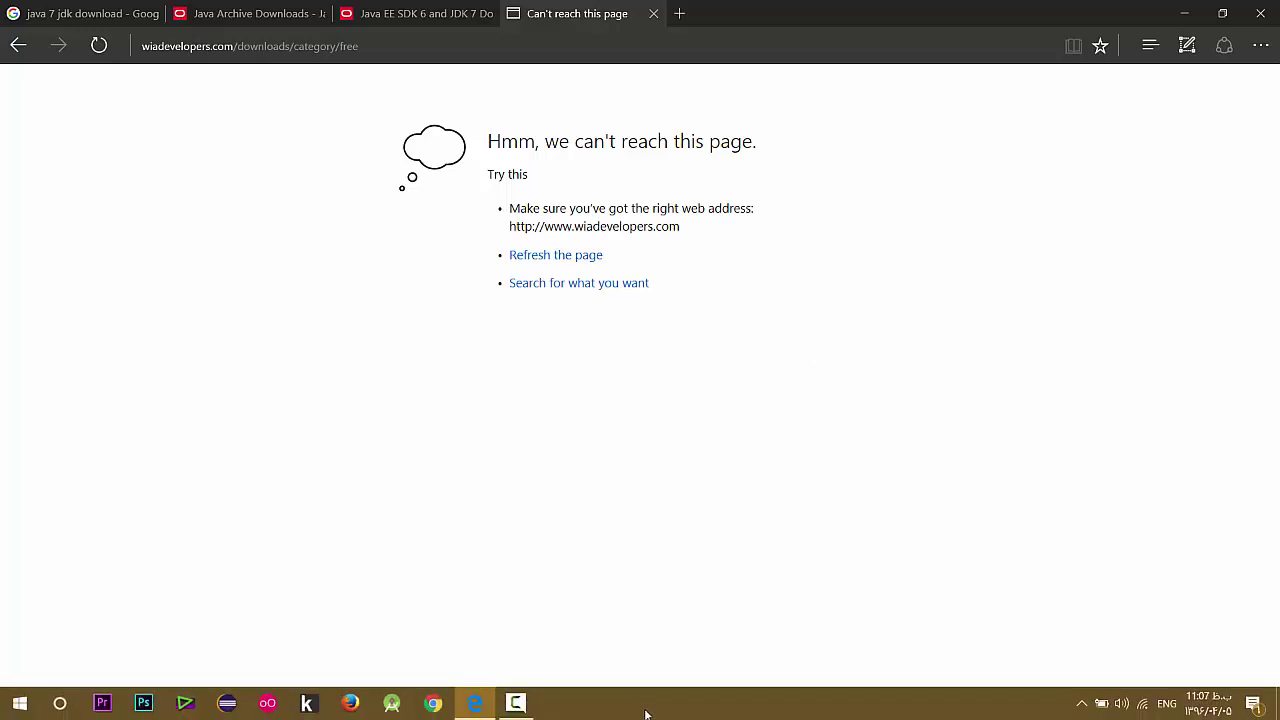
pyautogui.click(530, 706)
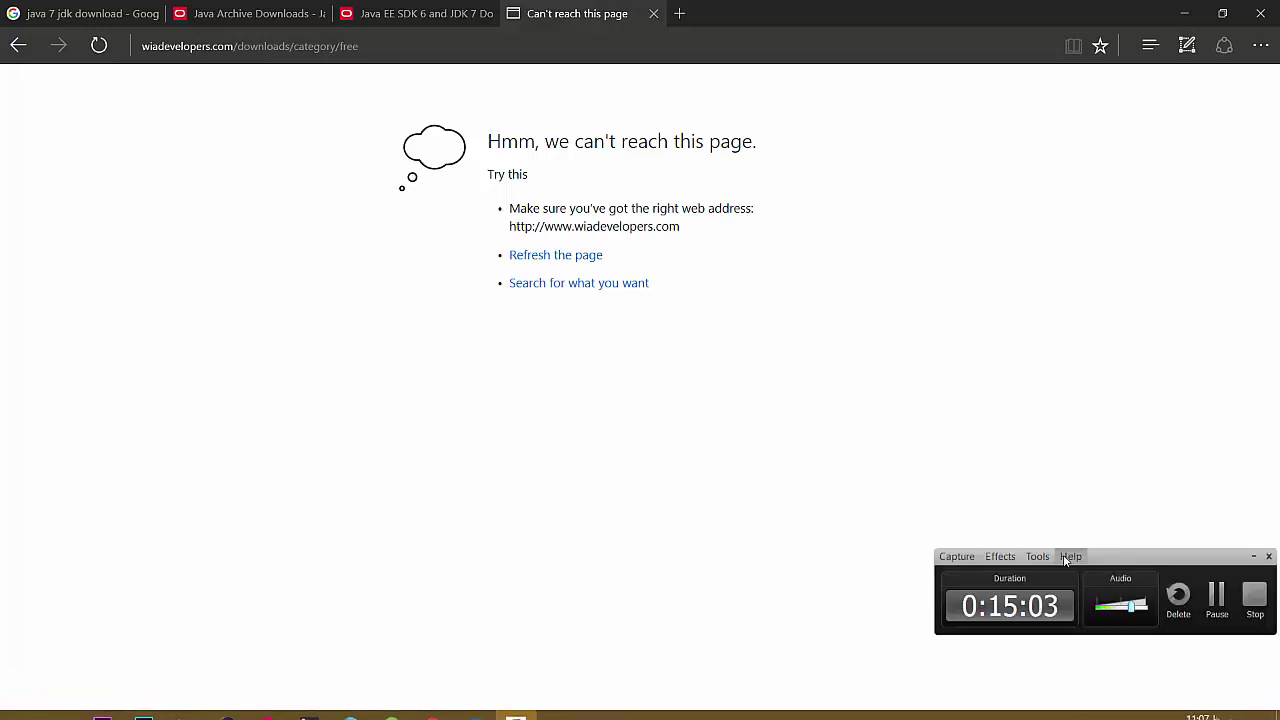
pyautogui.moveTo(1159, 558); pyautogui.dragTo(1155, 619)
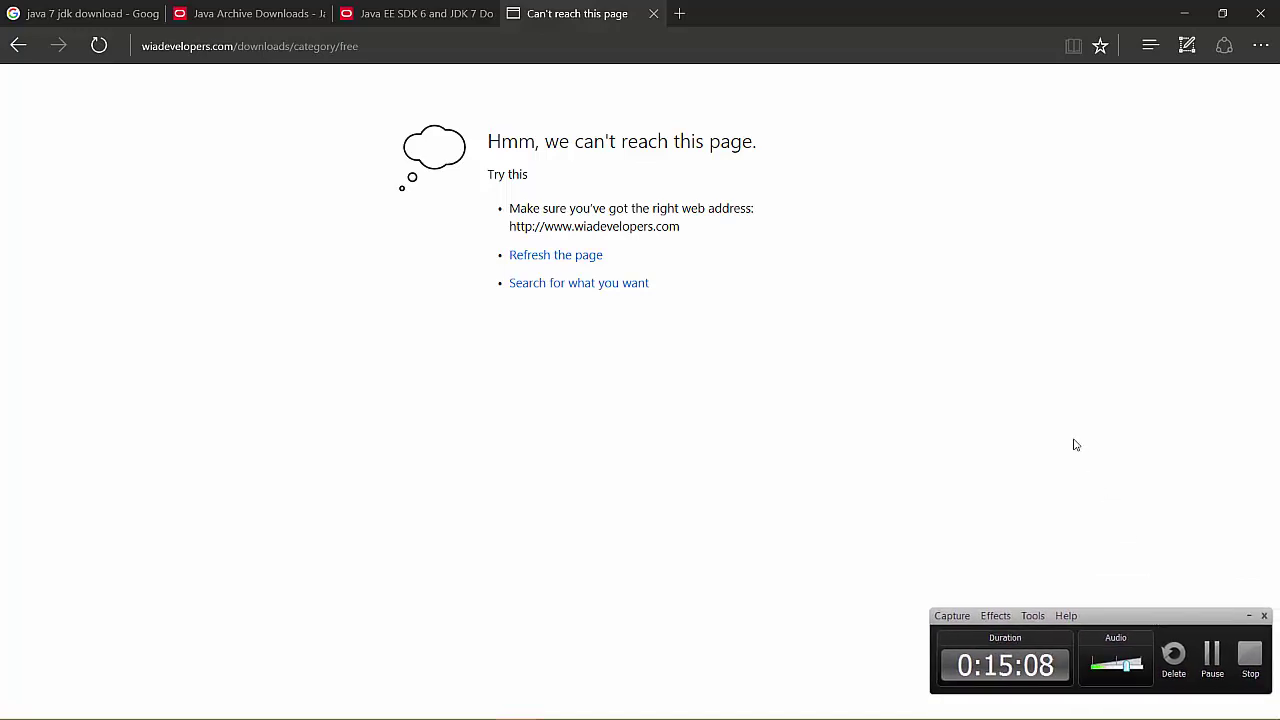
# - Switch to the androidStudio folder in File Explorer and point out the jdk-8u101-windows-x64.exe installer, clearing each selection
pyautogui.hotkey('alt', 'Tab')
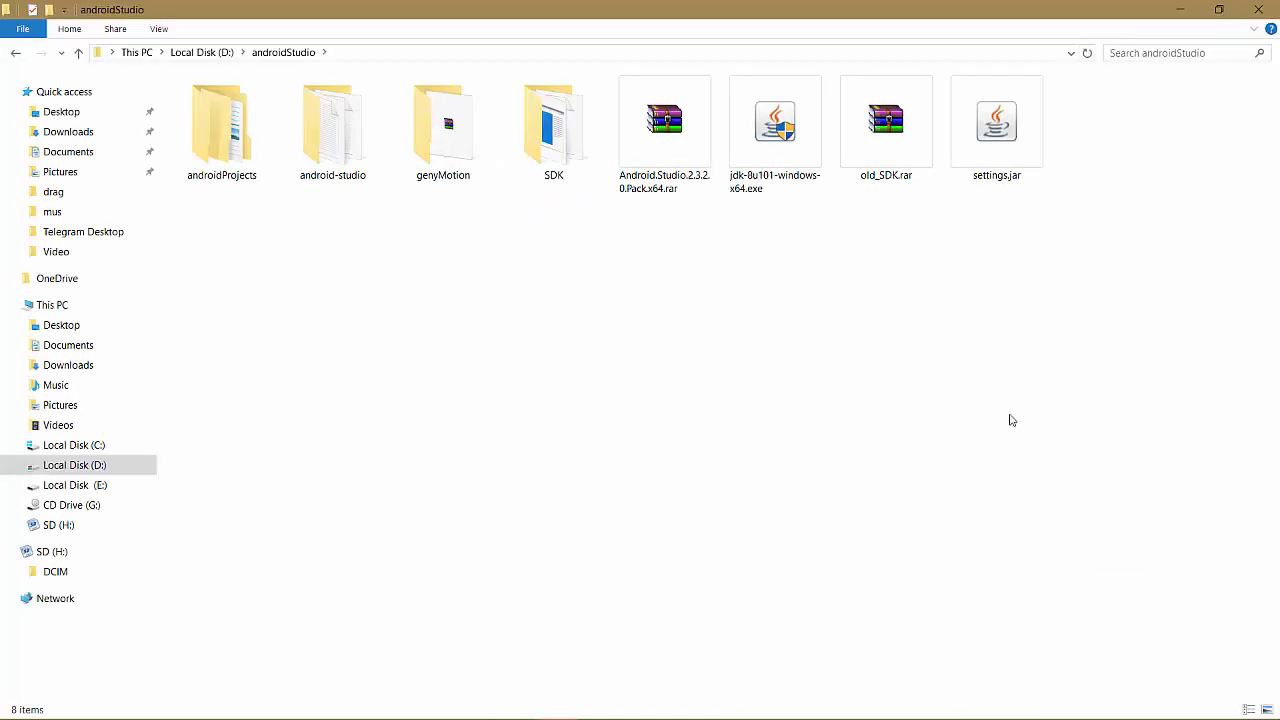
pyautogui.click(751, 165)
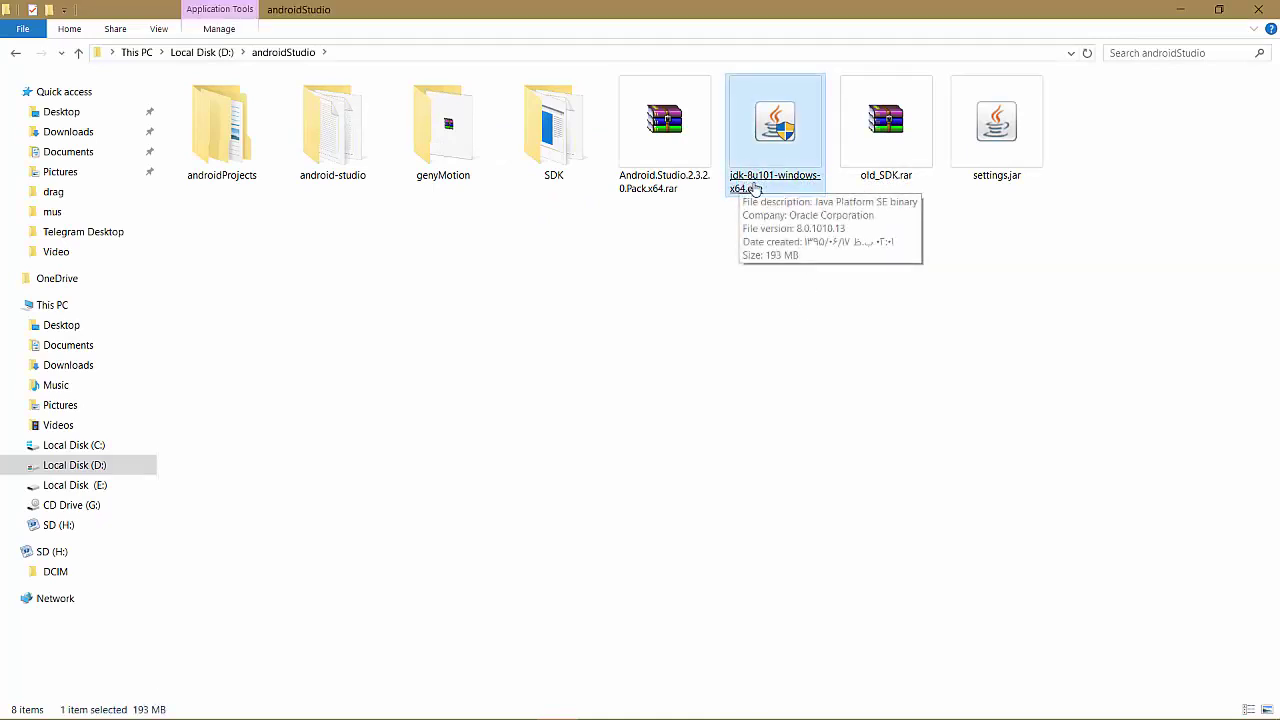
pyautogui.click(808, 233)
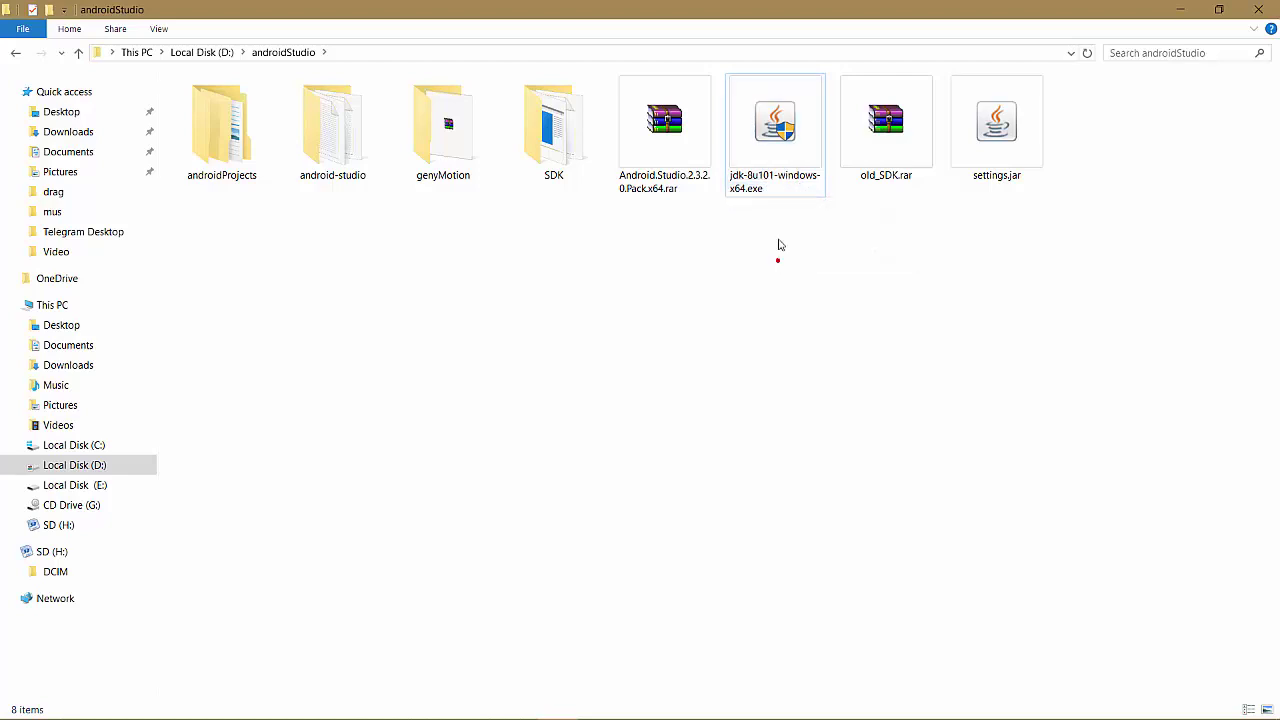
pyautogui.click(779, 176)
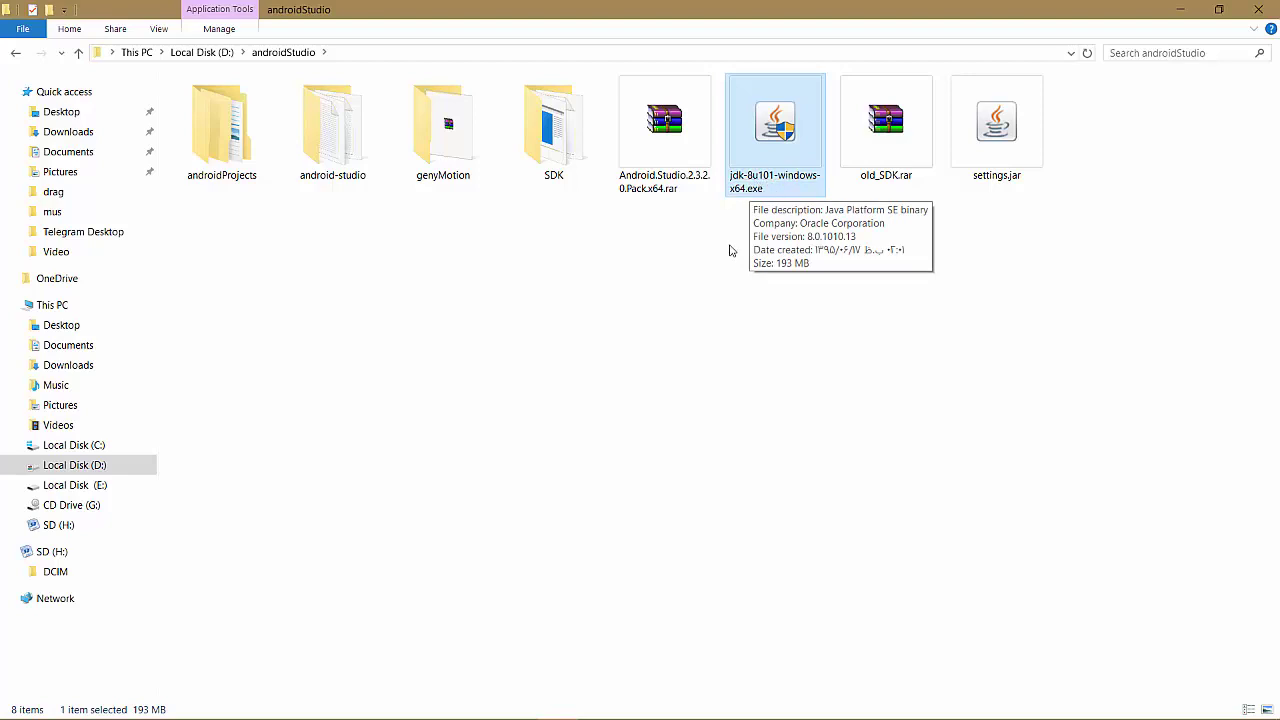
pyautogui.click(741, 335)
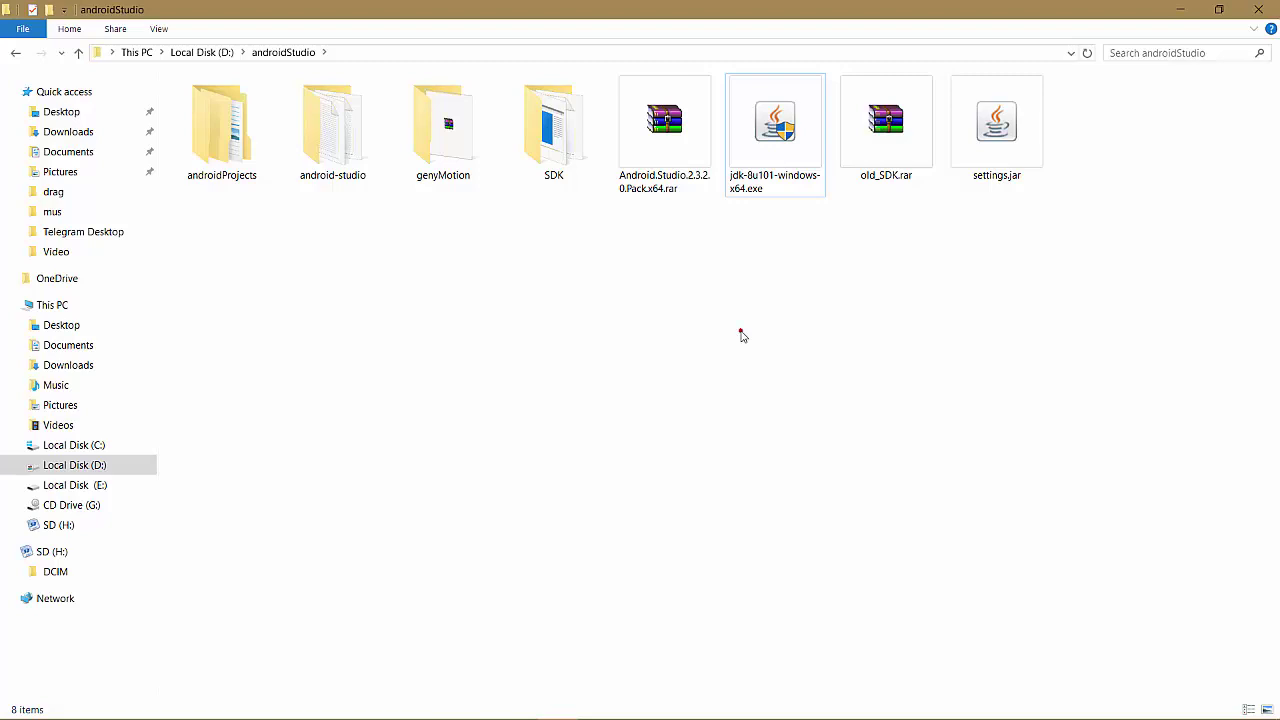
pyautogui.click(741, 336)
# - Switch to the Camtasia recorder and stop the screen recording
pyautogui.click(528, 705)
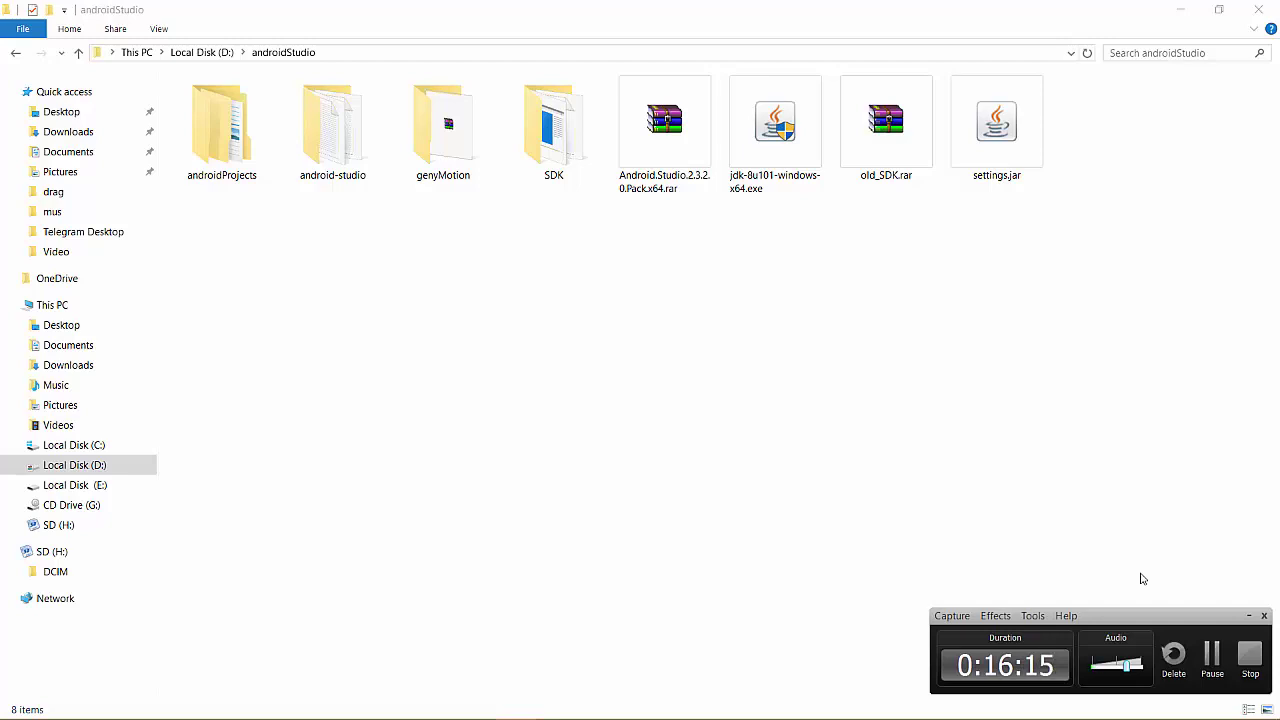
pyautogui.click(1246, 662)
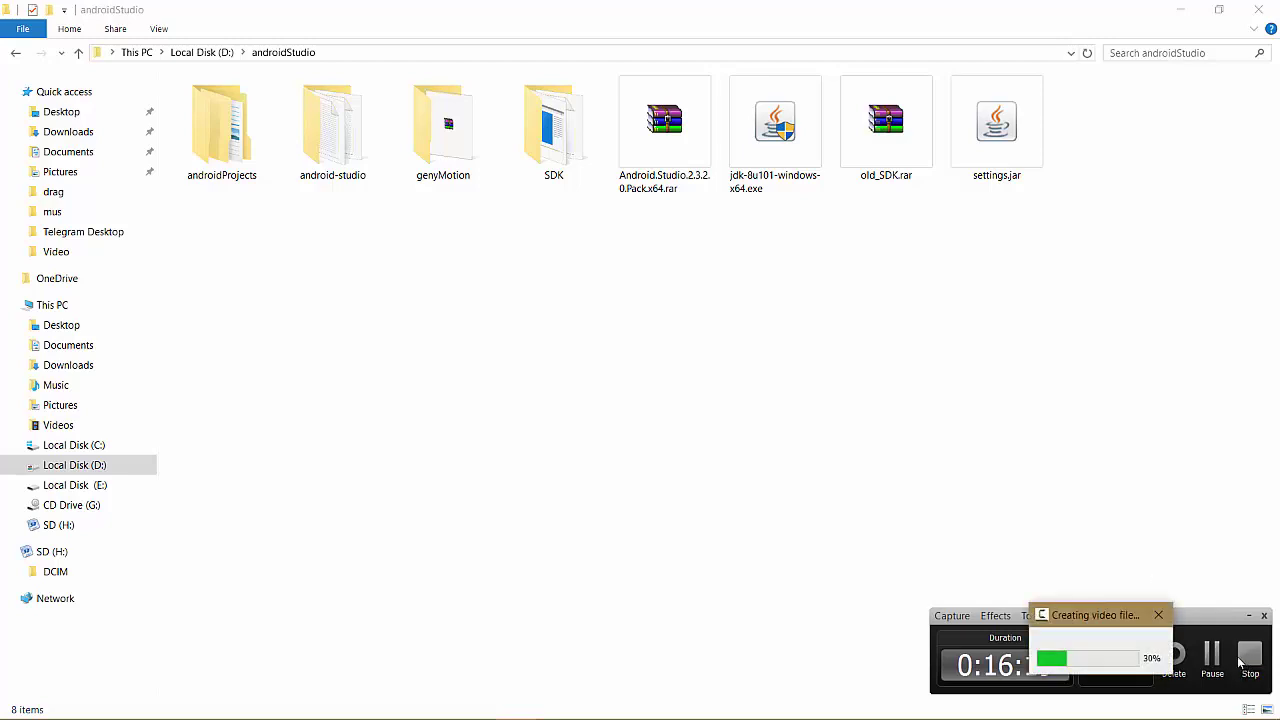